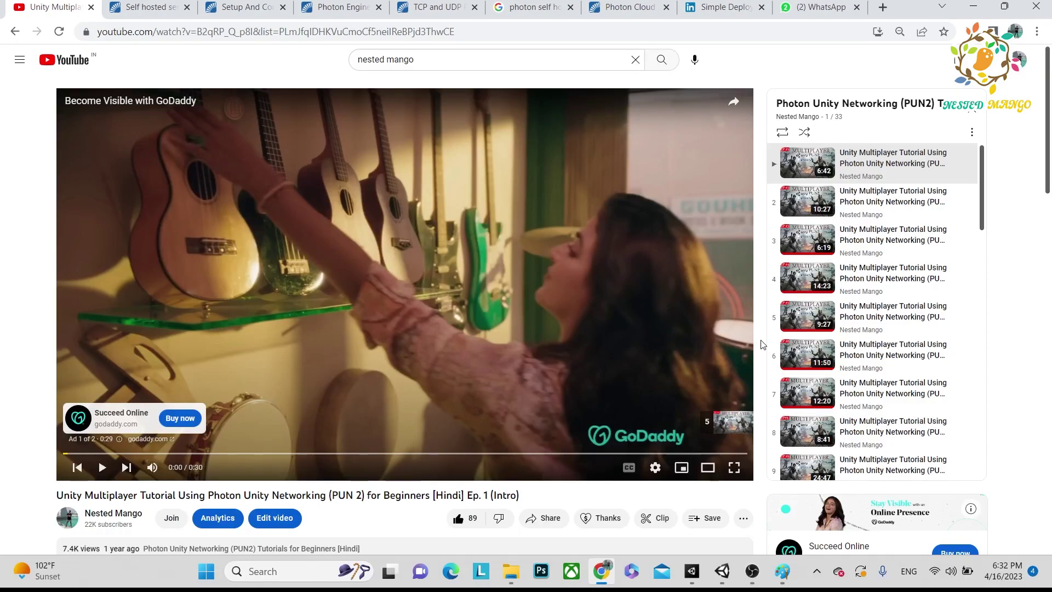
# Scroll the Photon tutorial playlist, then bring up the Paint diagram of Photon Cloud versus Photon Server.
pyautogui.scroll(-1, 894, 224)
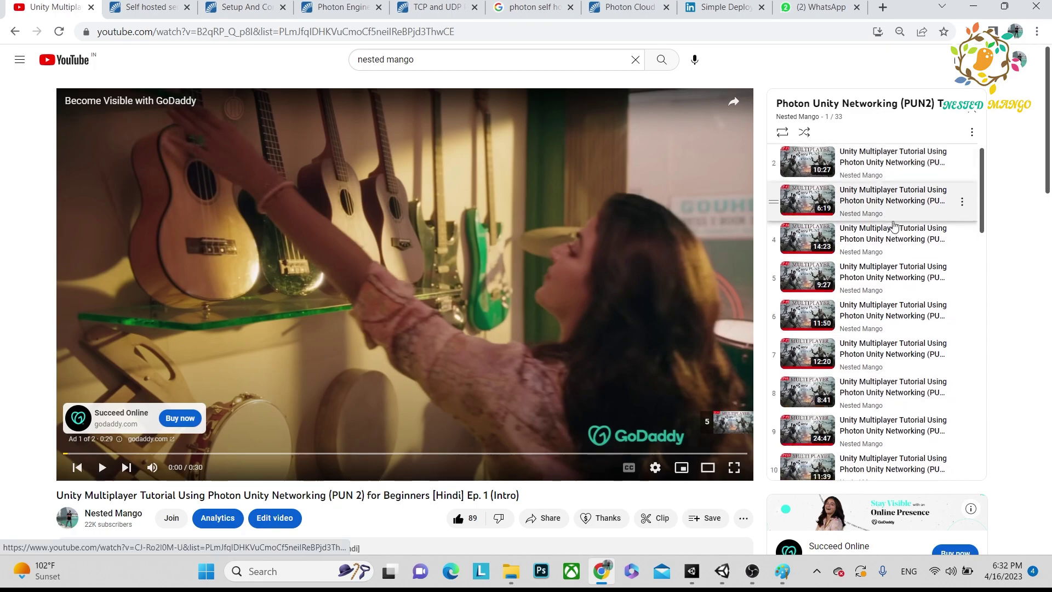
pyautogui.scroll(-15, 893, 225)
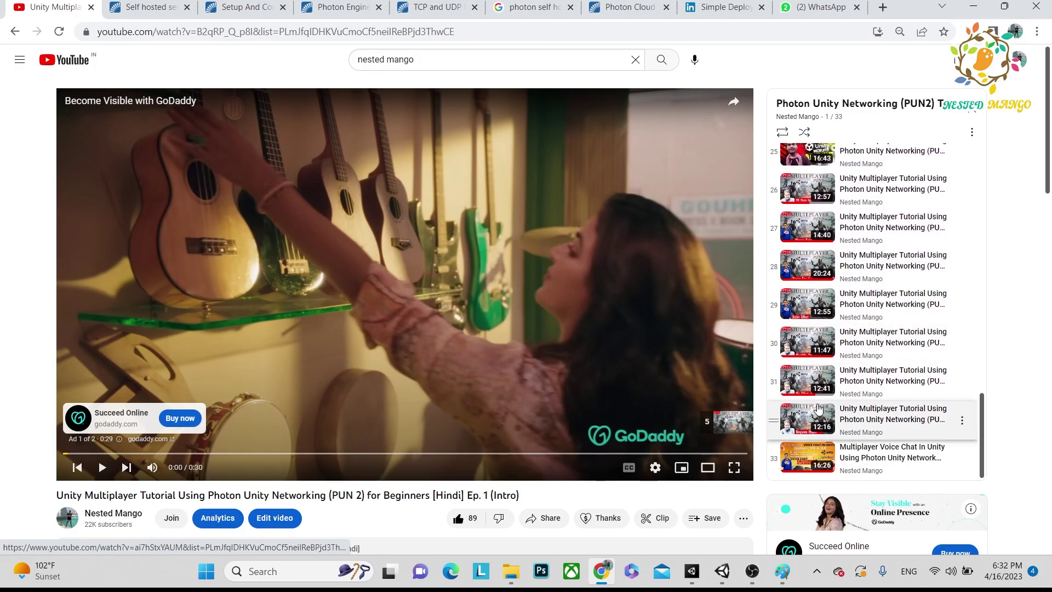
pyautogui.click(782, 572)
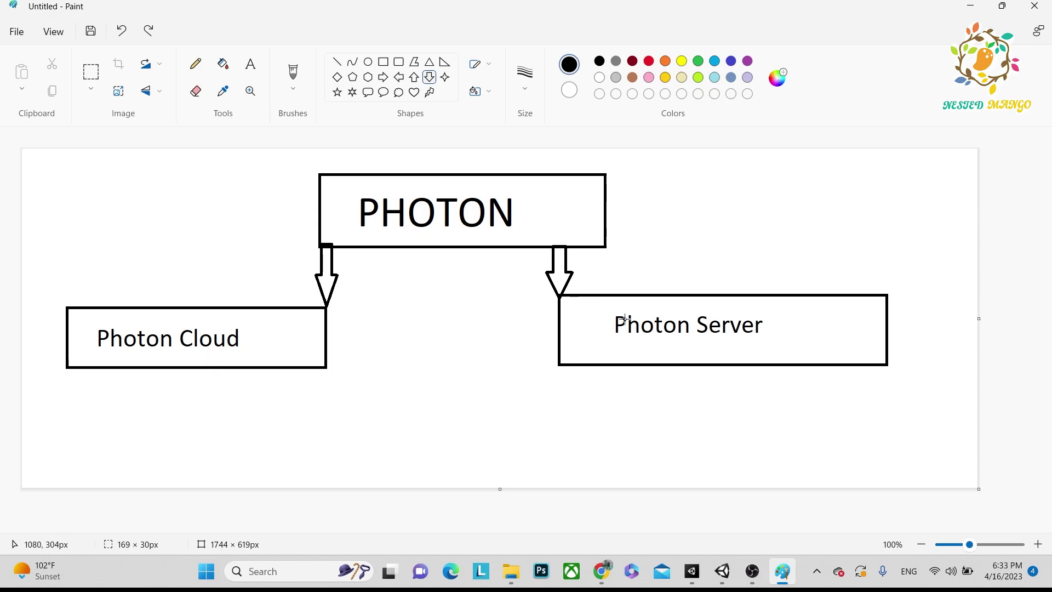
# Strike a line through Photon Cloud in the Paint diagram, then undo it.
pyautogui.hotkey('alt', 'Tab')
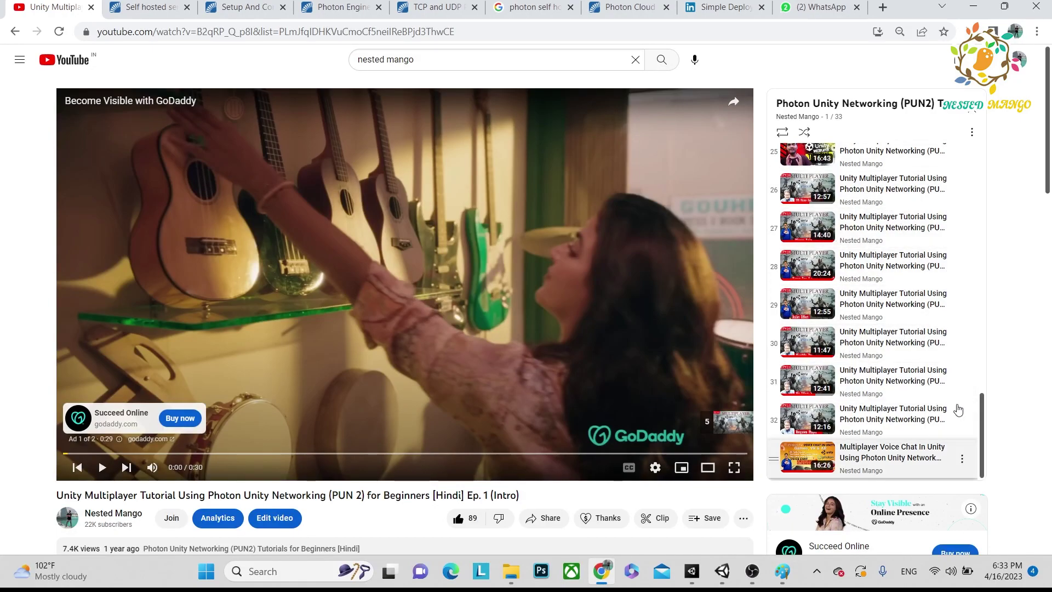
pyautogui.hotkey('alt', 'Tab')
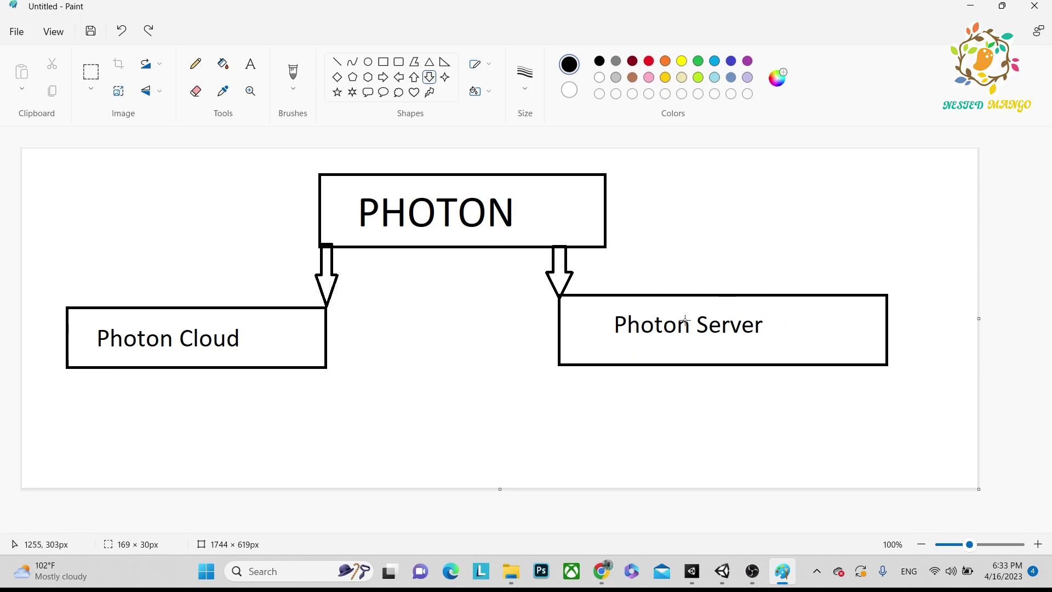
pyautogui.moveTo(235, 334); pyautogui.dragTo(224, 340)
pyautogui.moveTo(258, 340); pyautogui.dragTo(89, 342)
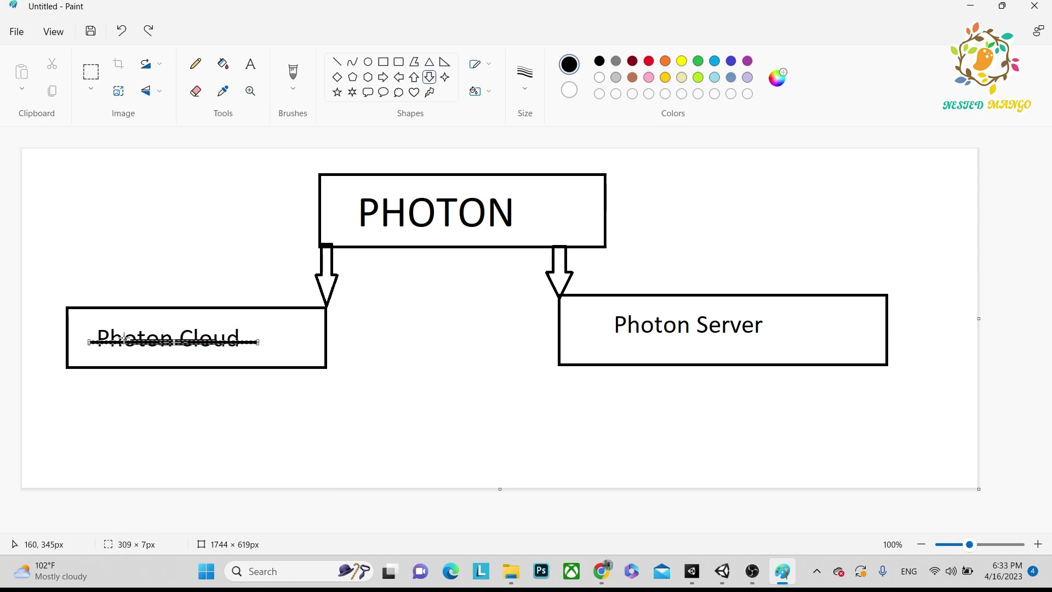
pyautogui.hotkey('ctrl', 'z')
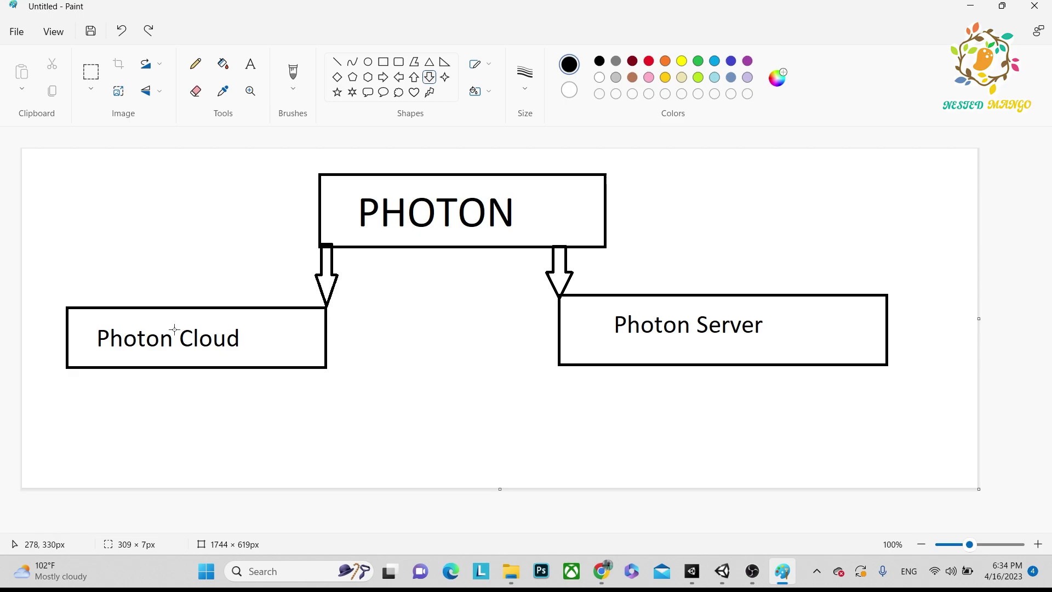
# Draw an arrow over the Photon Server box, undo it, and return to the YouTube playlist.
pyautogui.moveTo(588, 305); pyautogui.dragTo(773, 363)
pyautogui.hotkey('ctrl', 'z')
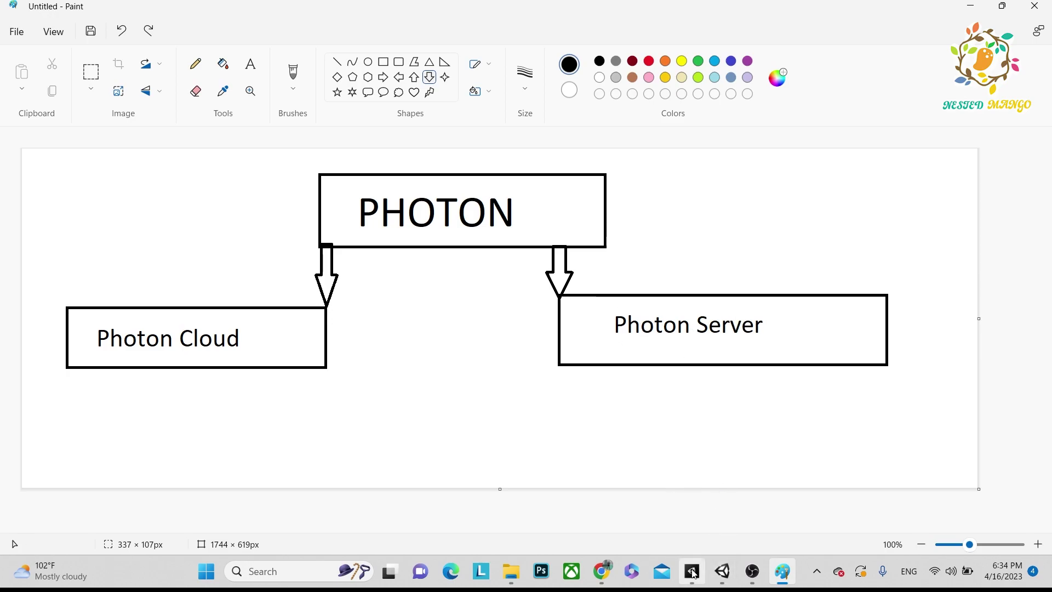
pyautogui.click(707, 504)
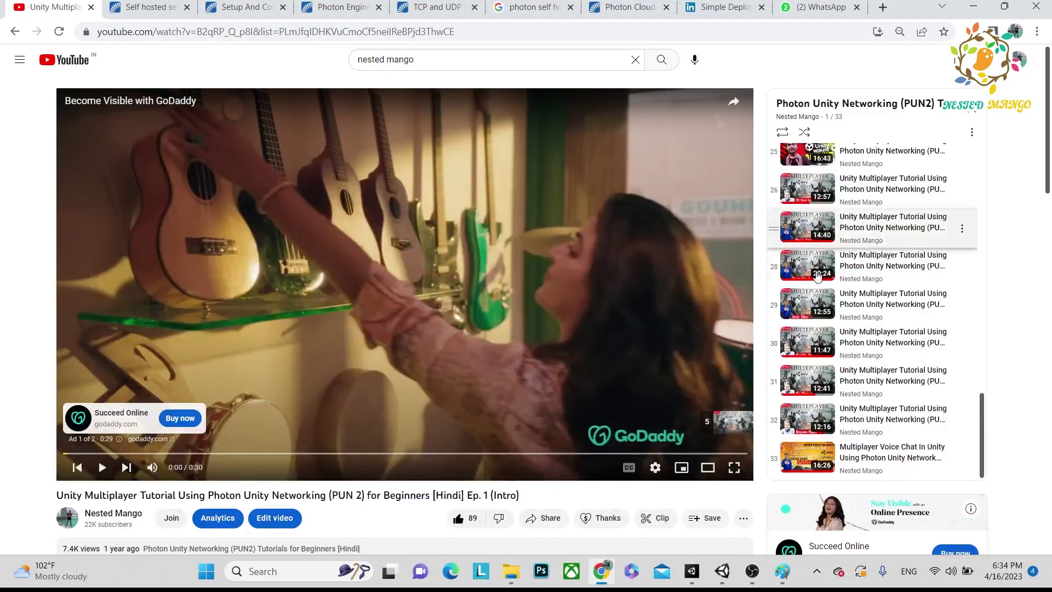
# Frame Photon Cloud with a rounded rectangle and draw a left arrow from Photon Server into it.
pyautogui.hotkey('alt', 'Tab')
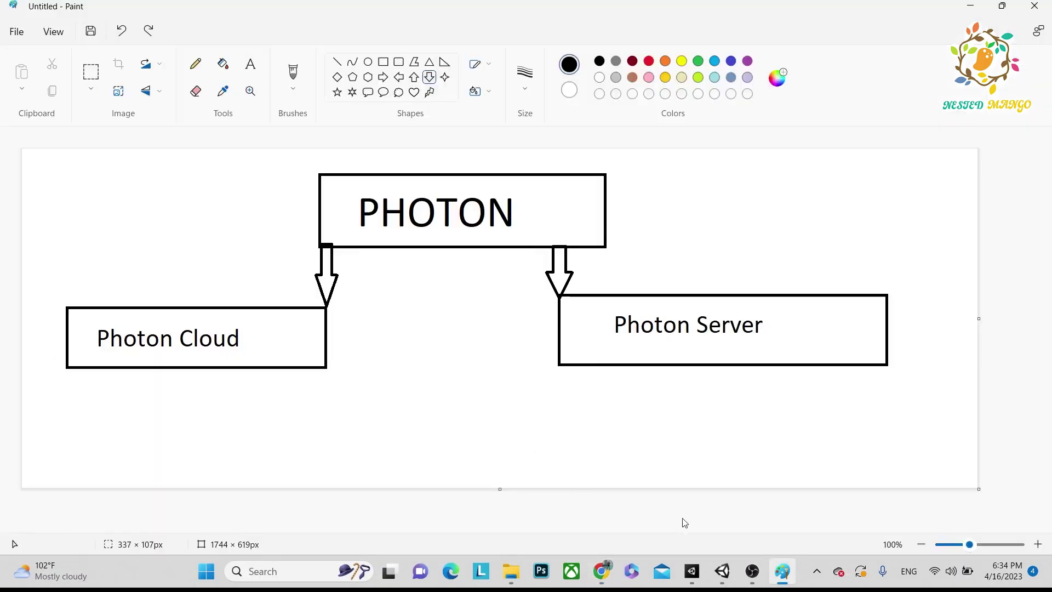
pyautogui.click(693, 572)
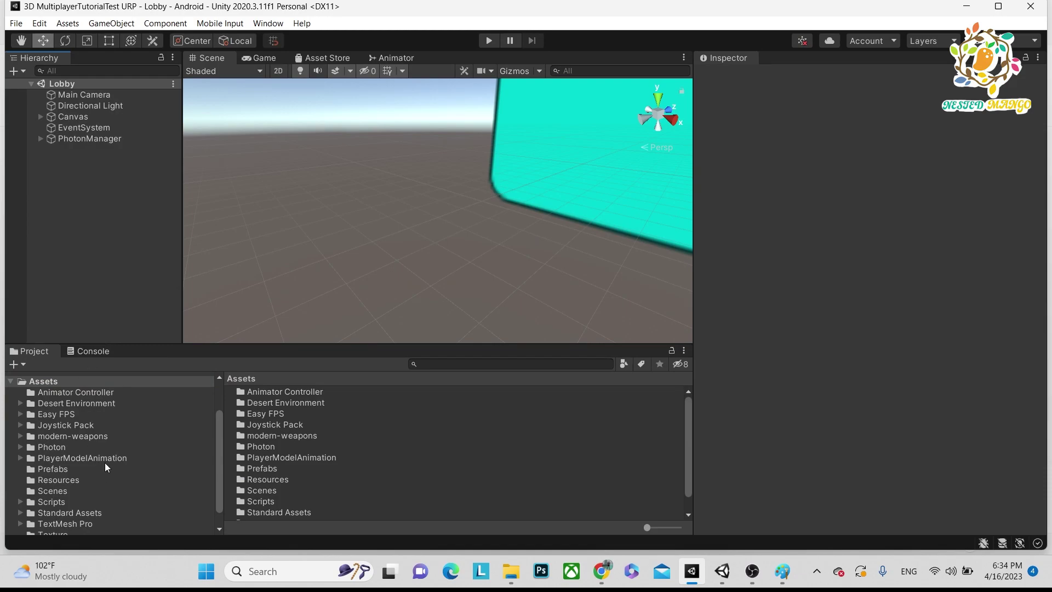
pyautogui.scroll(3, 106, 465)
pyautogui.hotkey('alt', 'Tab')
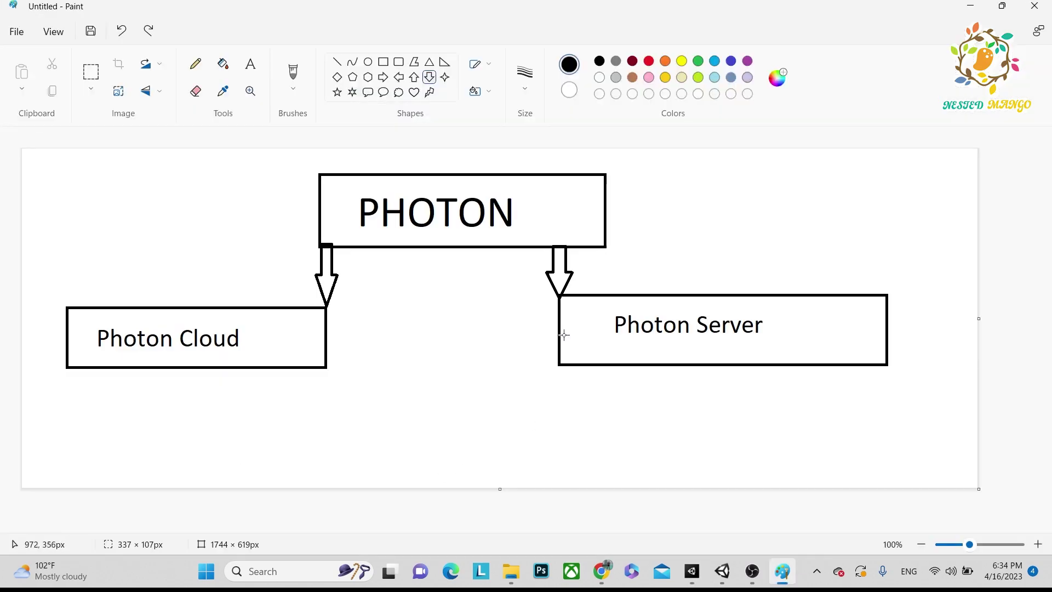
pyautogui.click(398, 61)
pyautogui.moveTo(31, 266); pyautogui.dragTo(425, 414)
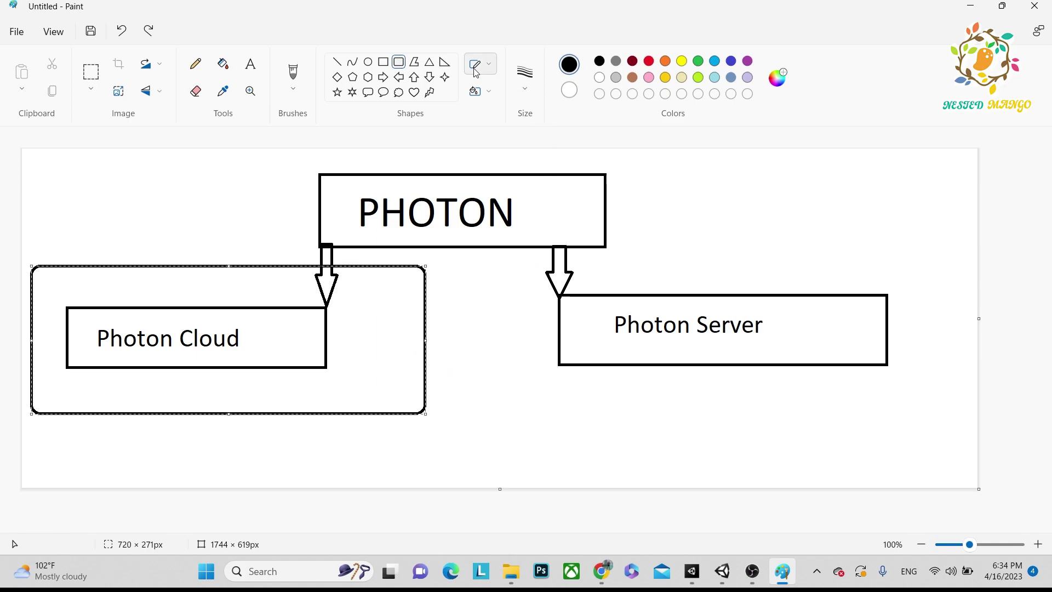
pyautogui.click(400, 77)
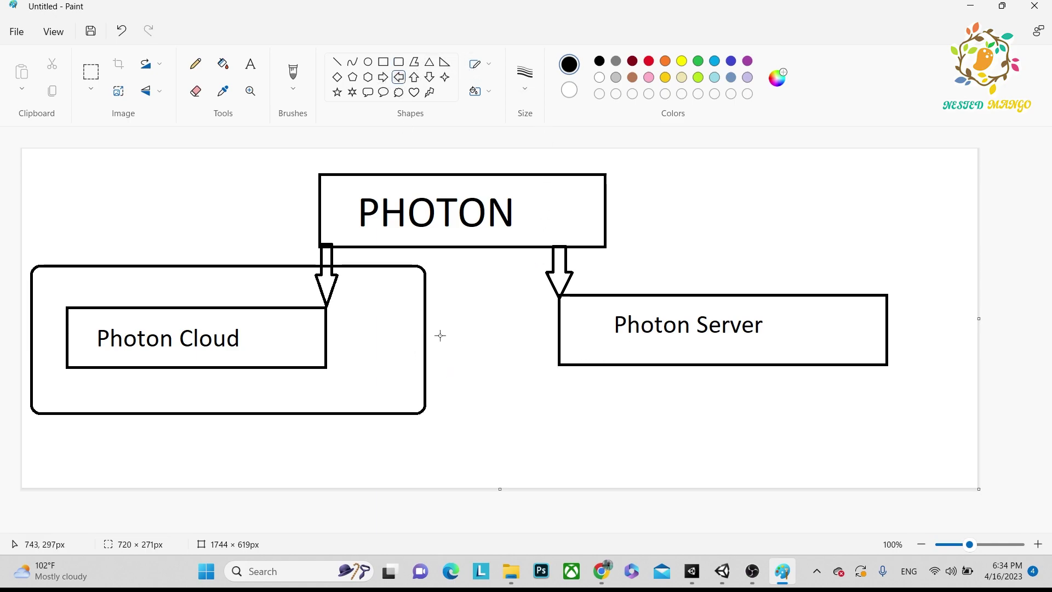
pyautogui.moveTo(397, 318); pyautogui.dragTo(569, 363)
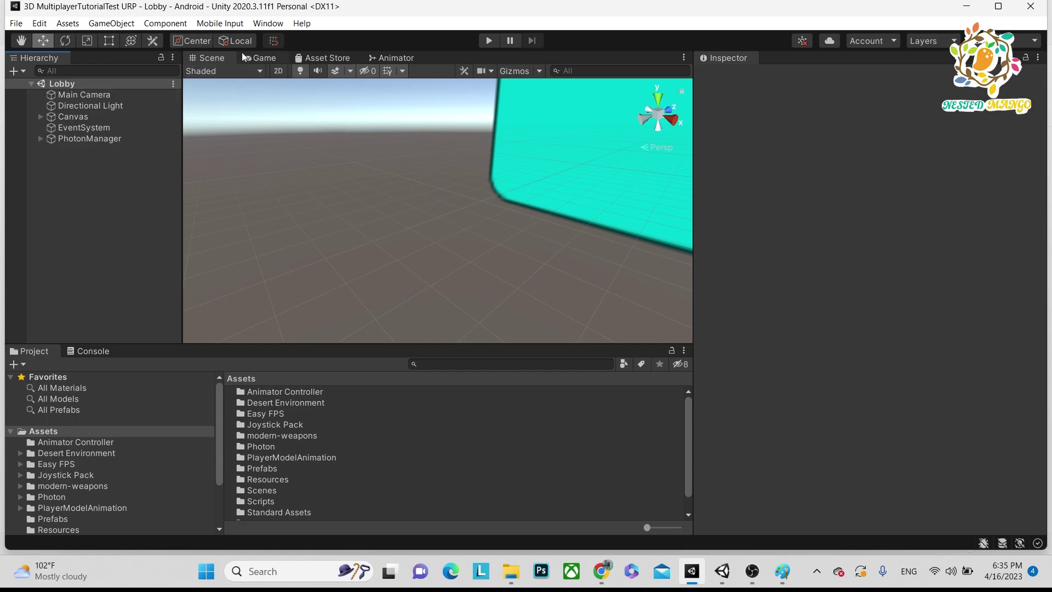
# Show the PhotonServerSettings asset in the Inspector via Photon Unity Networking > Highlight Server Settings.
pyautogui.click(264, 25)
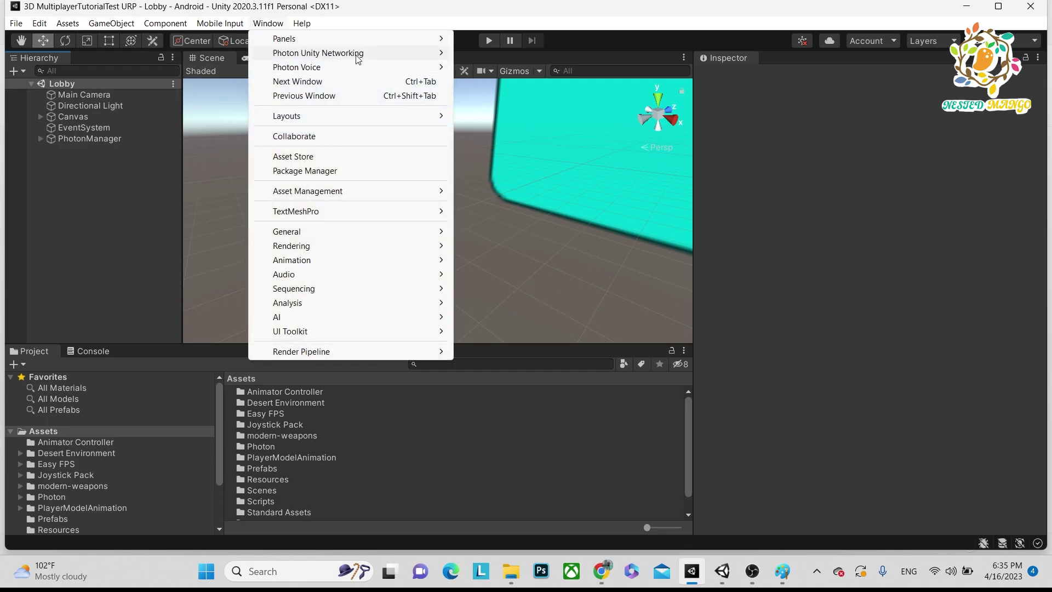
pyautogui.moveTo(375, 60)
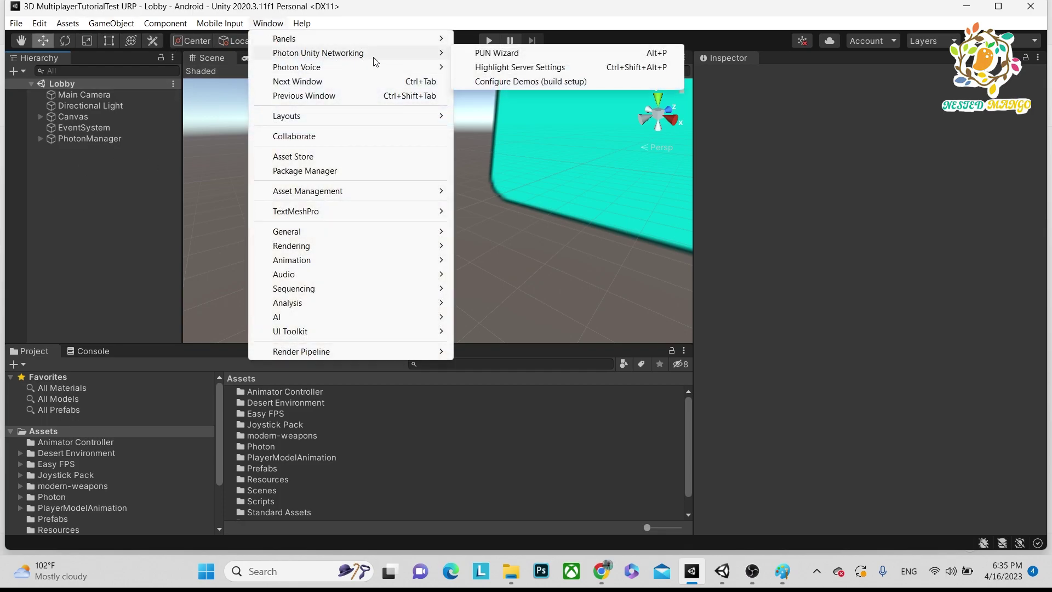
pyautogui.click(515, 67)
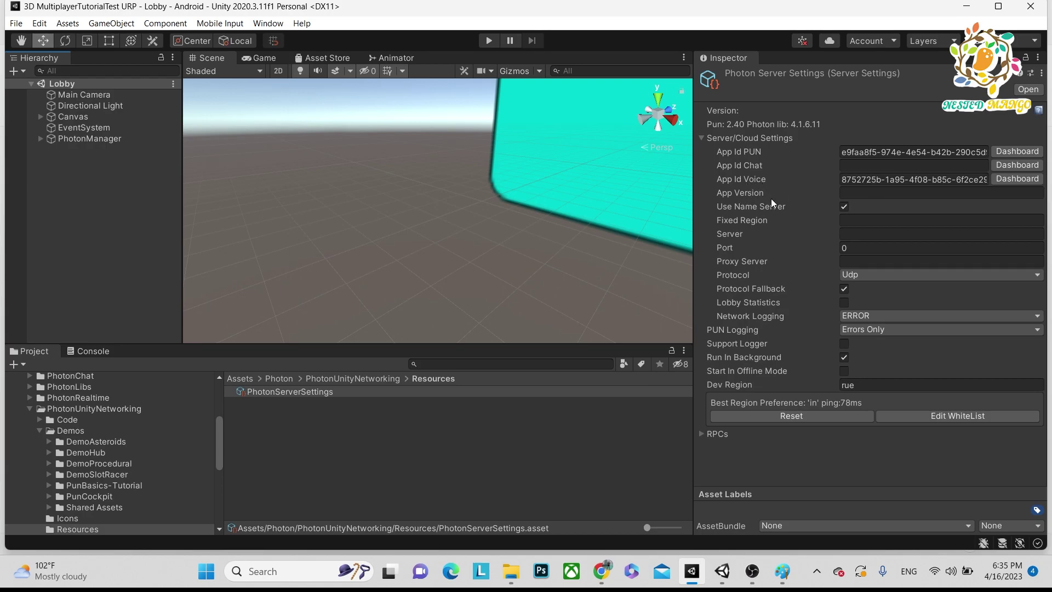
# Uncheck Use Name Server in PhotonServerSettings and focus the Server field for a self-hosted address.
pyautogui.moveTo(731, 214)
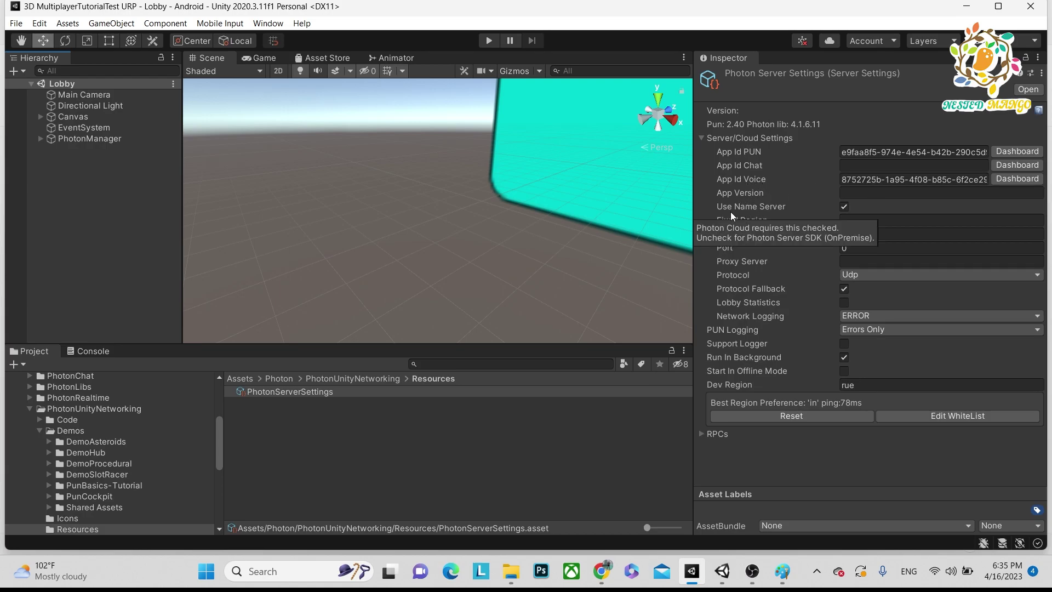
pyautogui.click(844, 206)
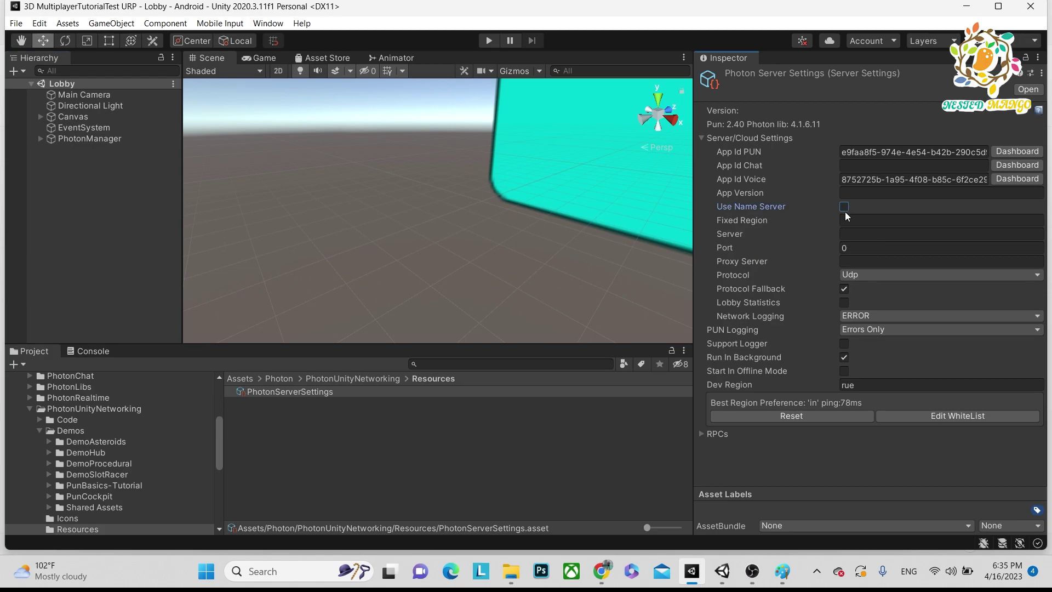
pyautogui.hotkey('alt', 'Tab')
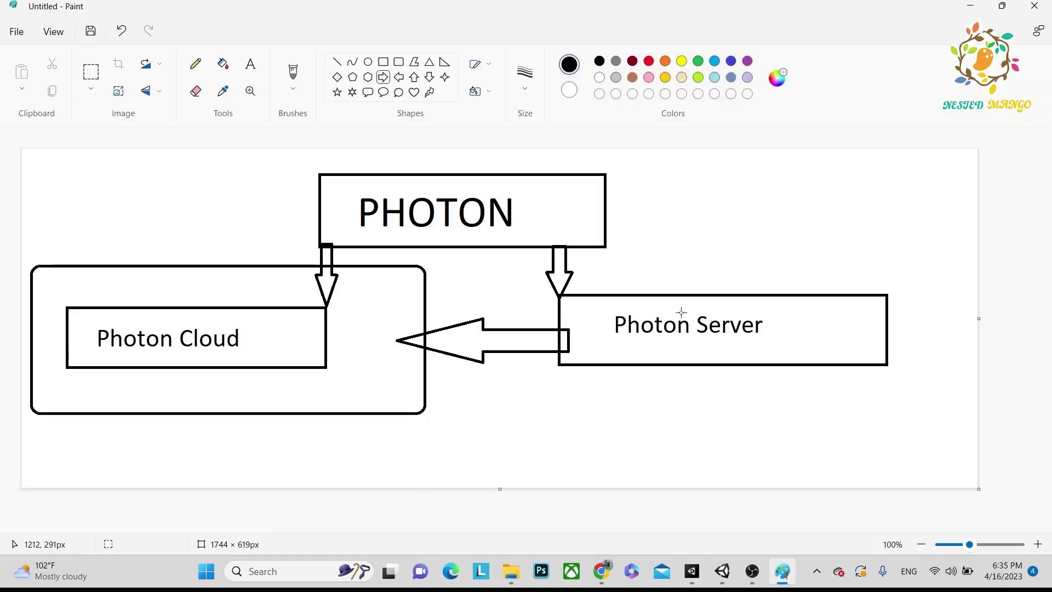
pyautogui.hotkey('alt', 'Tab')
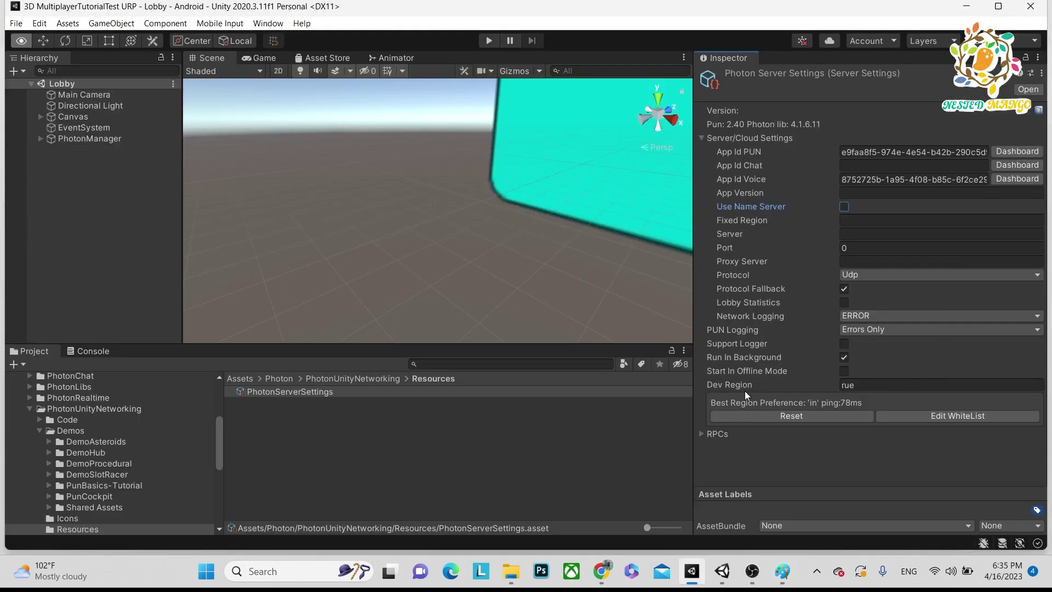
pyautogui.click(843, 207)
pyautogui.click(851, 236)
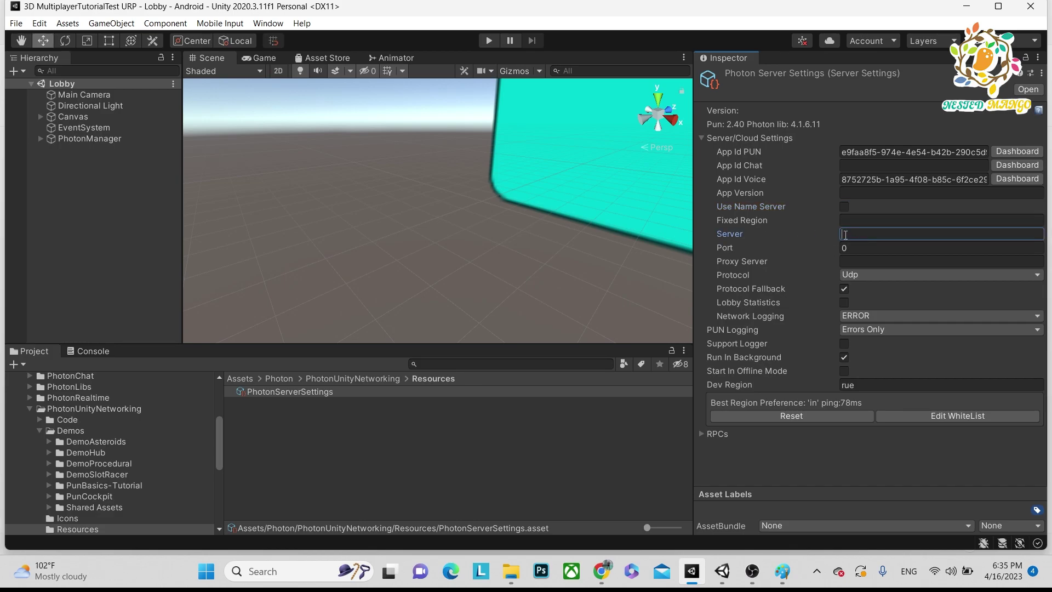
pyautogui.hotkey('alt', 'Tab')
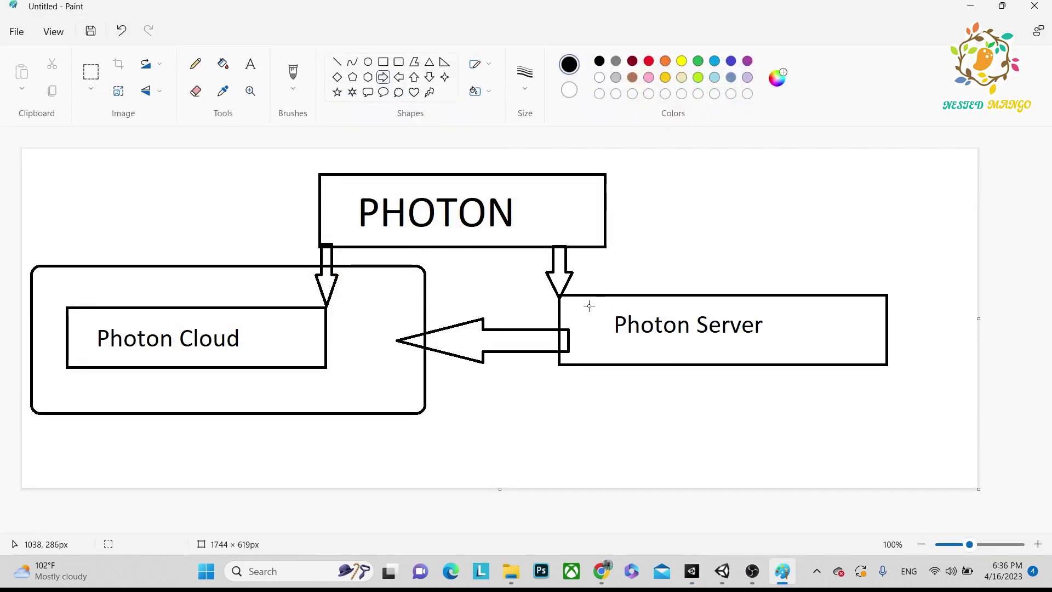
# Draw a right-pointing arrow across the Photon Server label in the Paint diagram.
pyautogui.moveTo(587, 304); pyautogui.dragTo(798, 351)
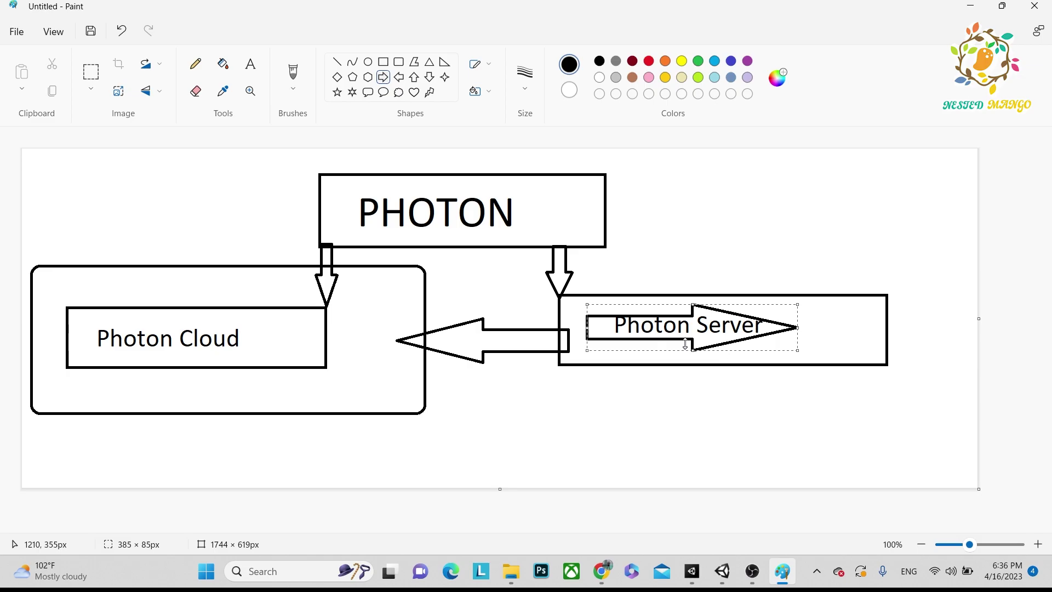
pyautogui.hotkey('alt', 'Tab')
pyautogui.hotkey('alt', 'Tab')
pyautogui.hotkey('alt', 'Tab')
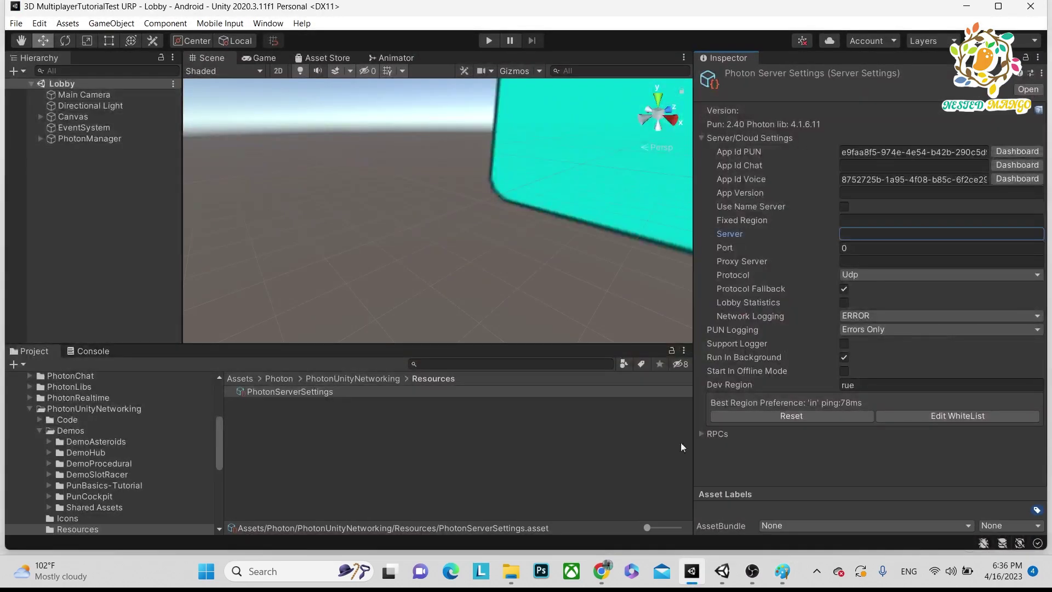
pyautogui.hotkey('alt', 'Tab')
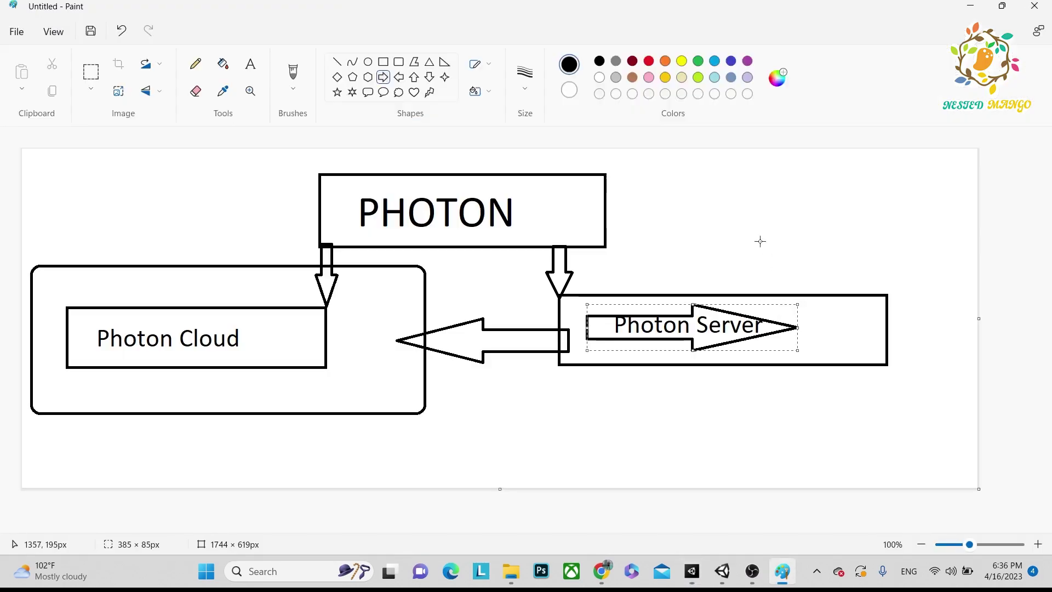
pyautogui.hotkey('alt', 'Tab')
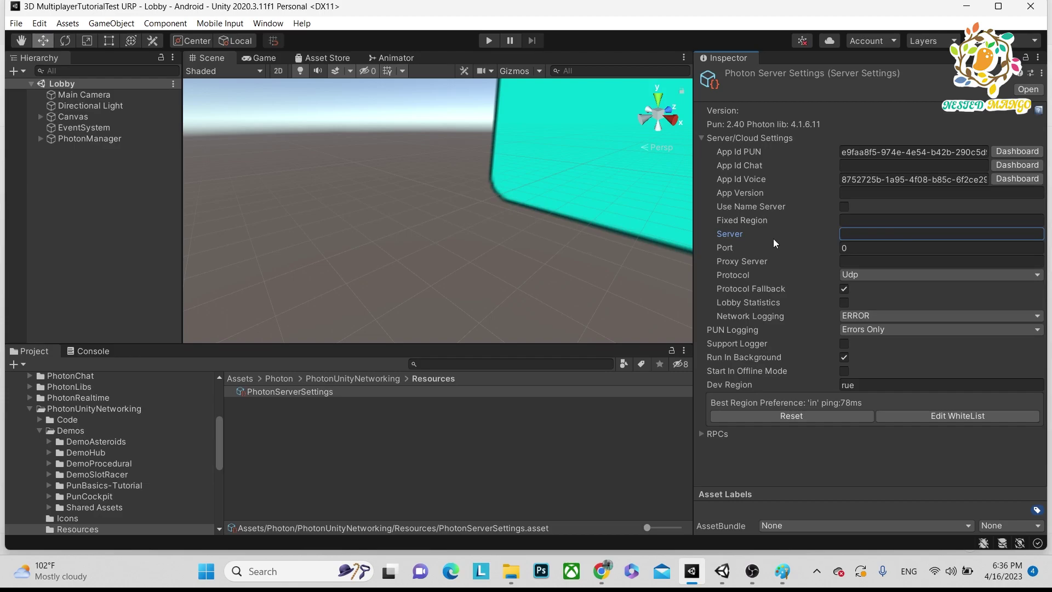
# Inspect the Server, Port (0) and Protocol (Udp) fields in PhotonServerSettings without changing them.
pyautogui.click(850, 241)
pyautogui.click(862, 248)
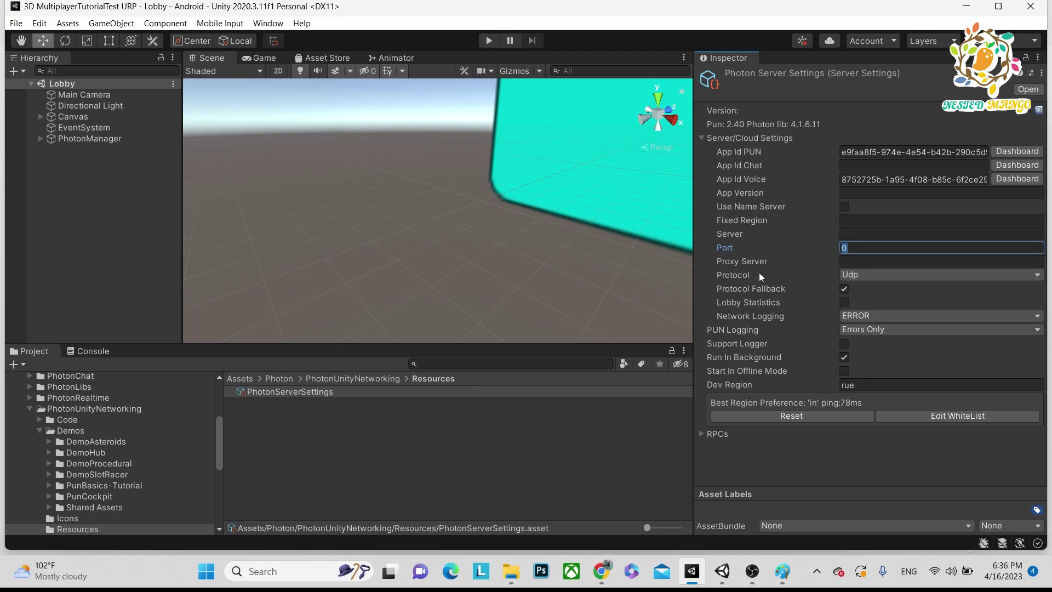
pyautogui.click(838, 275)
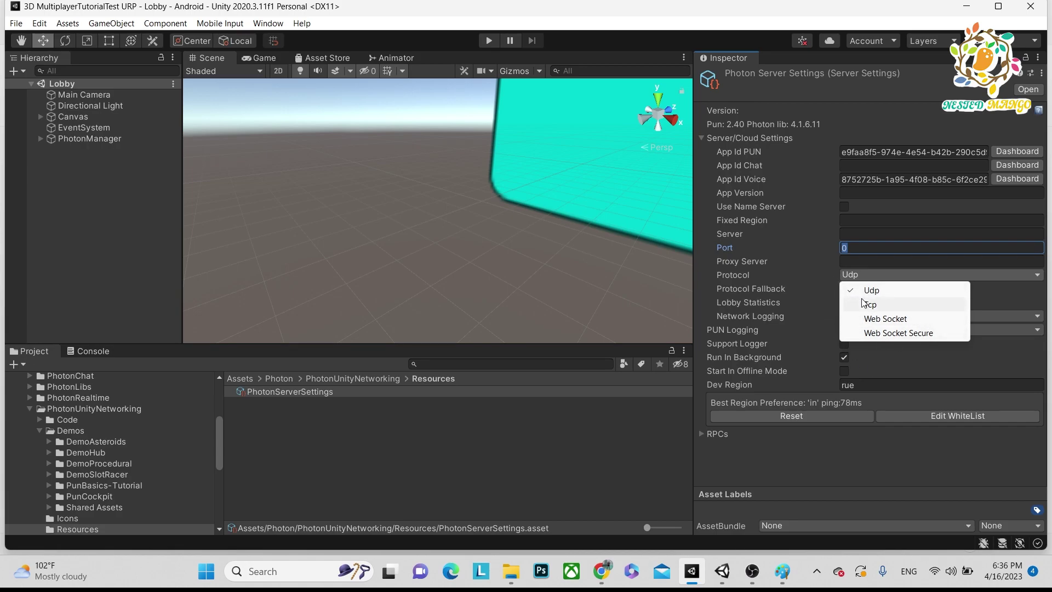
pyautogui.click(831, 250)
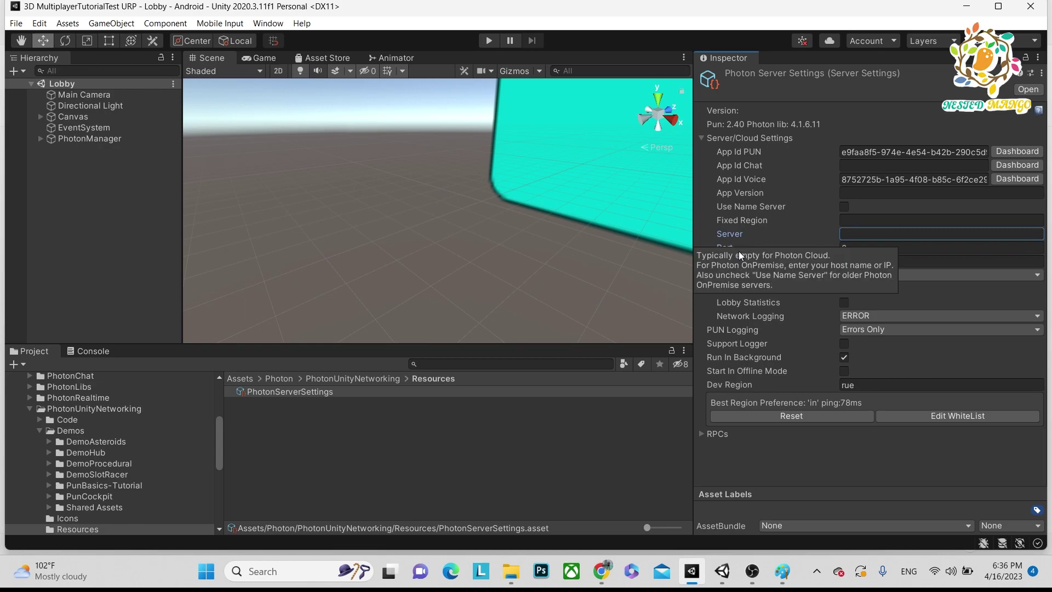
pyautogui.moveTo(751, 246)
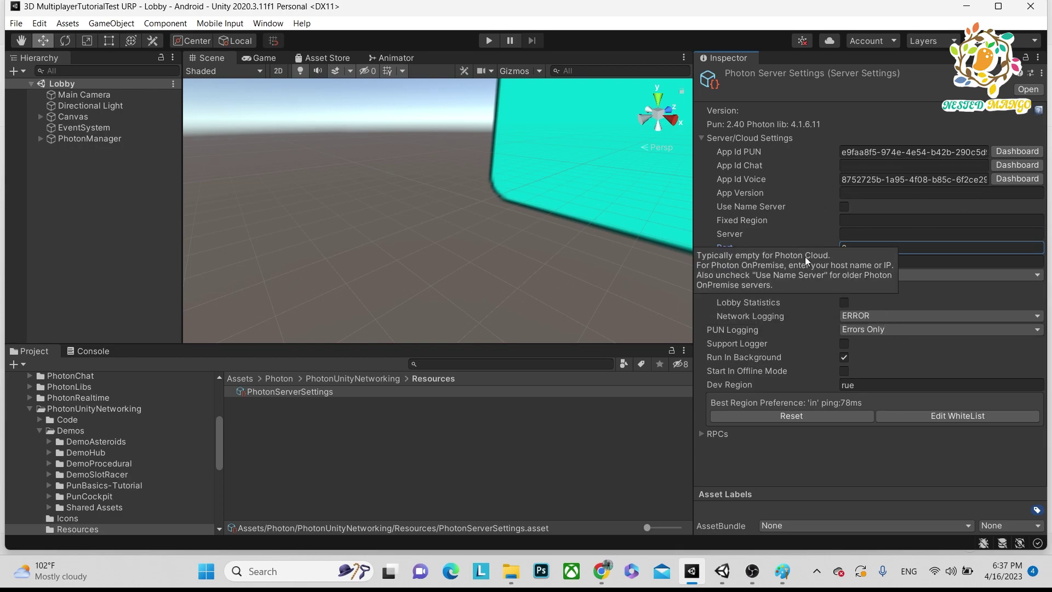
pyautogui.hotkey('alt', 'Tab')
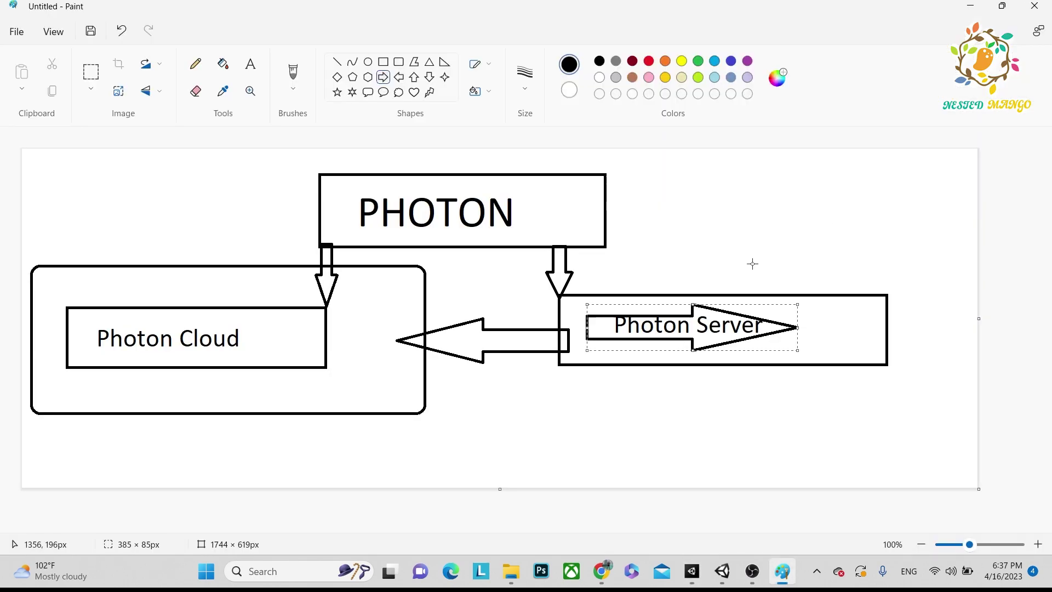
pyautogui.hotkey('alt', 'Tab')
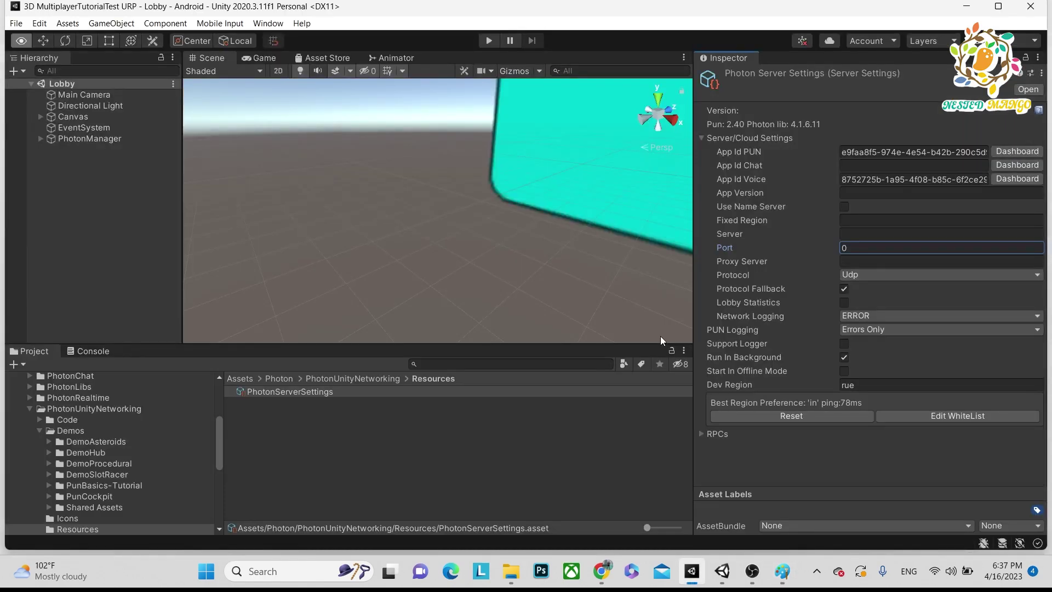
pyautogui.hotkey('alt', 'Tab')
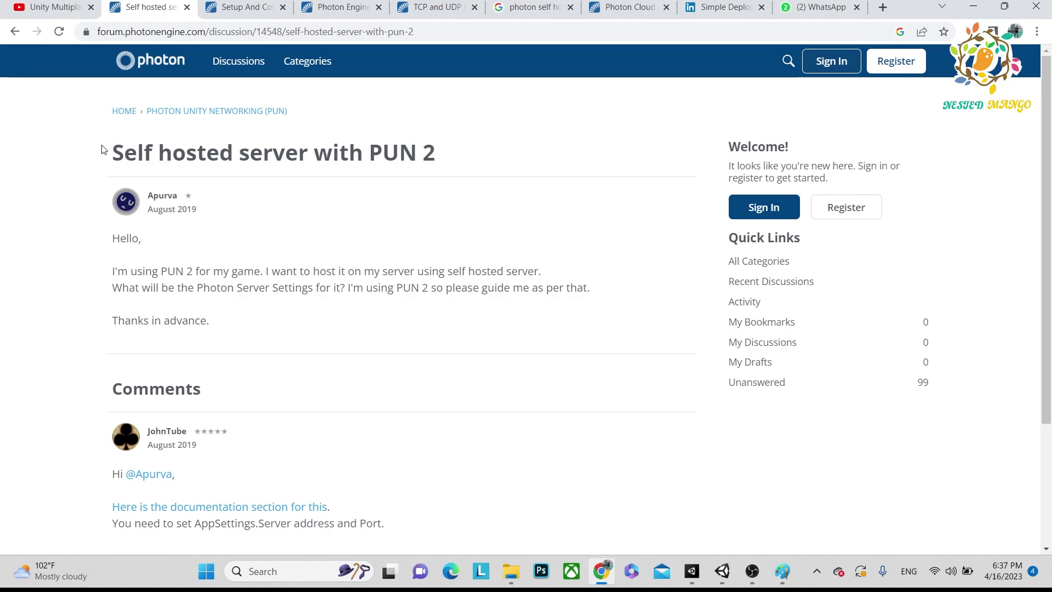
# Skim the 'Self hosted server with PUN 2' thread, then visit the Photon setup docs and SDKs tabs.
pyautogui.moveTo(101, 149); pyautogui.dragTo(458, 169)
pyautogui.click(460, 169)
pyautogui.scroll(-2, 411, 272)
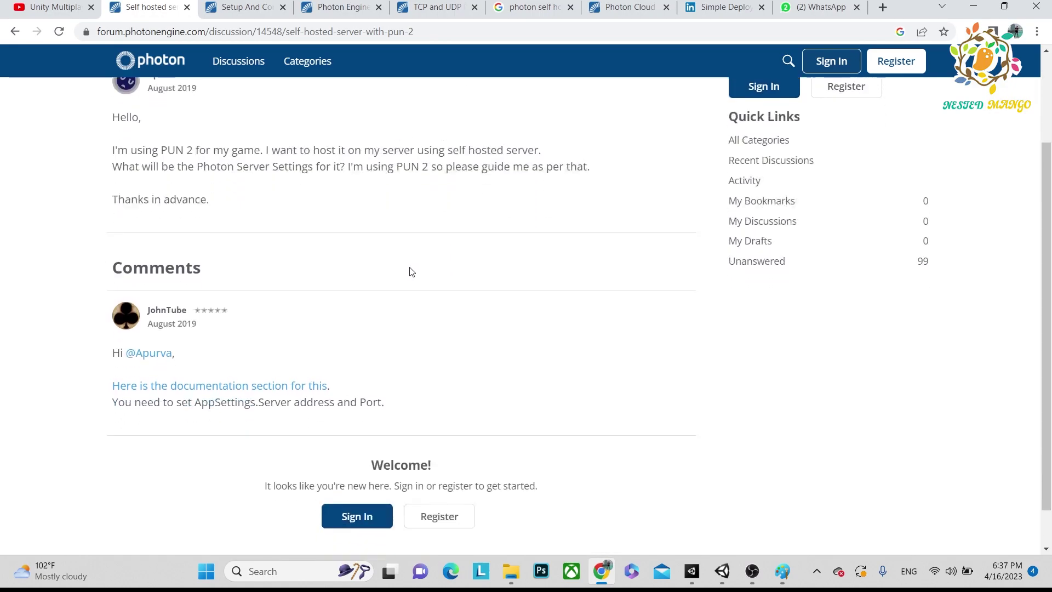
pyautogui.scroll(2, 411, 272)
pyautogui.click(244, 7)
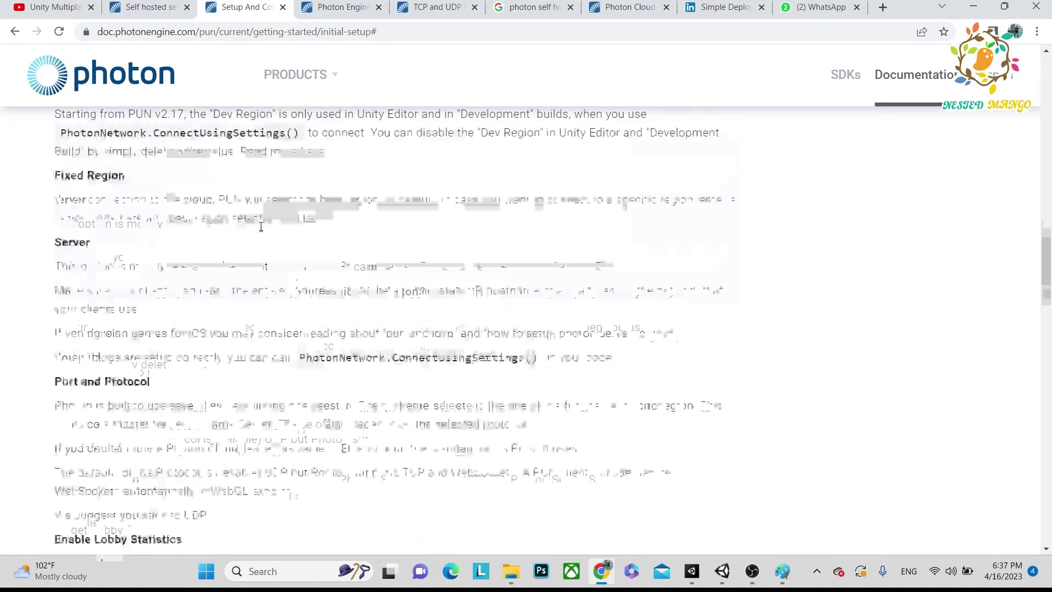
pyautogui.hotkey('ctrl', 'Tab')
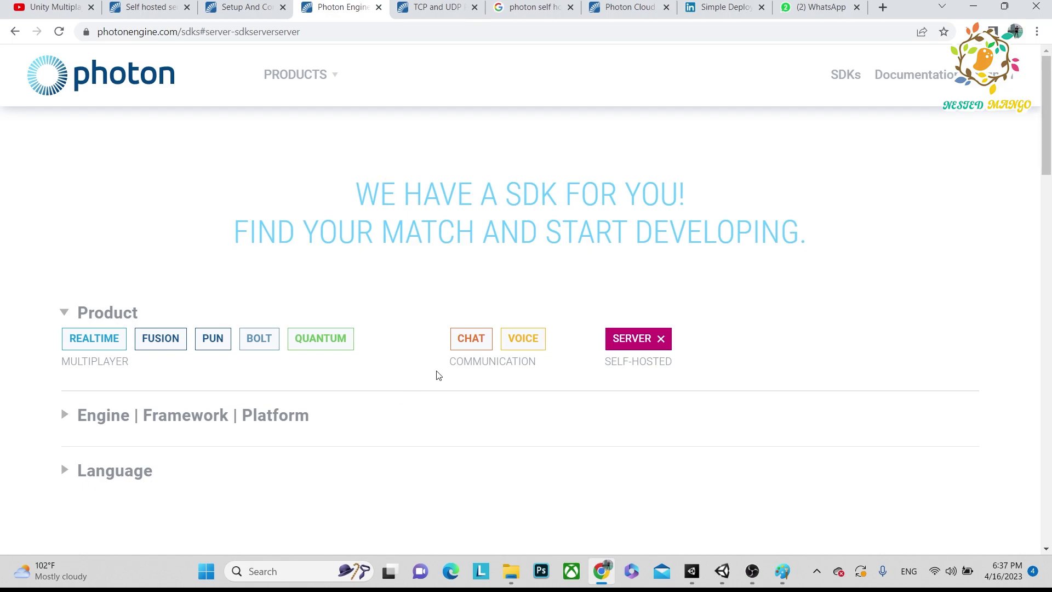
# Toggle the SERVER product filter off and back on, on the Photon SDKs page.
pyautogui.scroll(-3, 454, 368)
pyautogui.scroll(3, 477, 363)
pyautogui.click(638, 343)
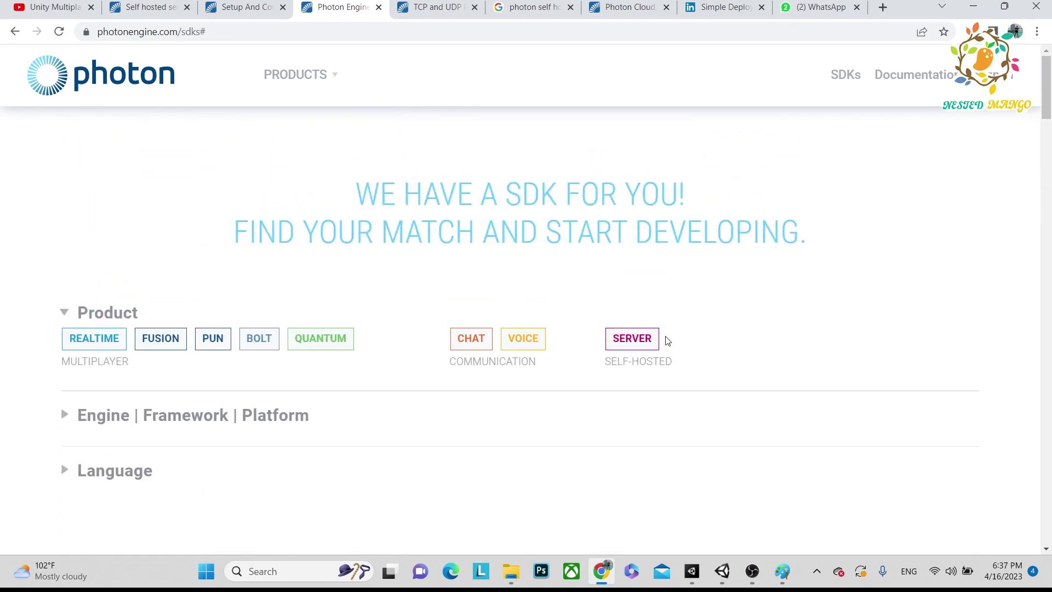
pyautogui.click(626, 340)
pyautogui.scroll(-3, 564, 370)
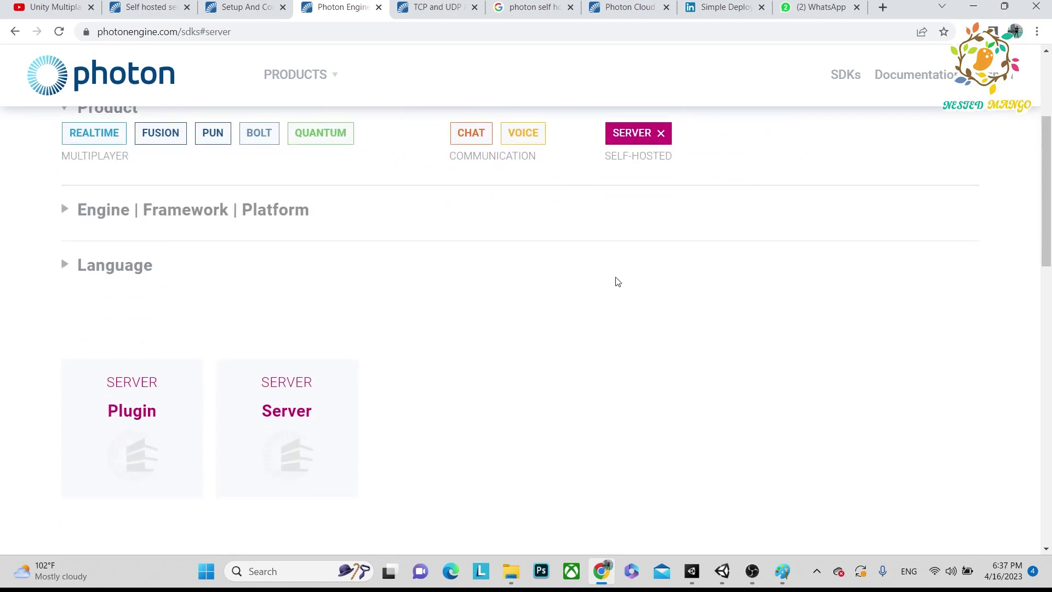
pyautogui.scroll(2, 617, 278)
pyautogui.scroll(-1, 620, 276)
pyautogui.scroll(1, 623, 277)
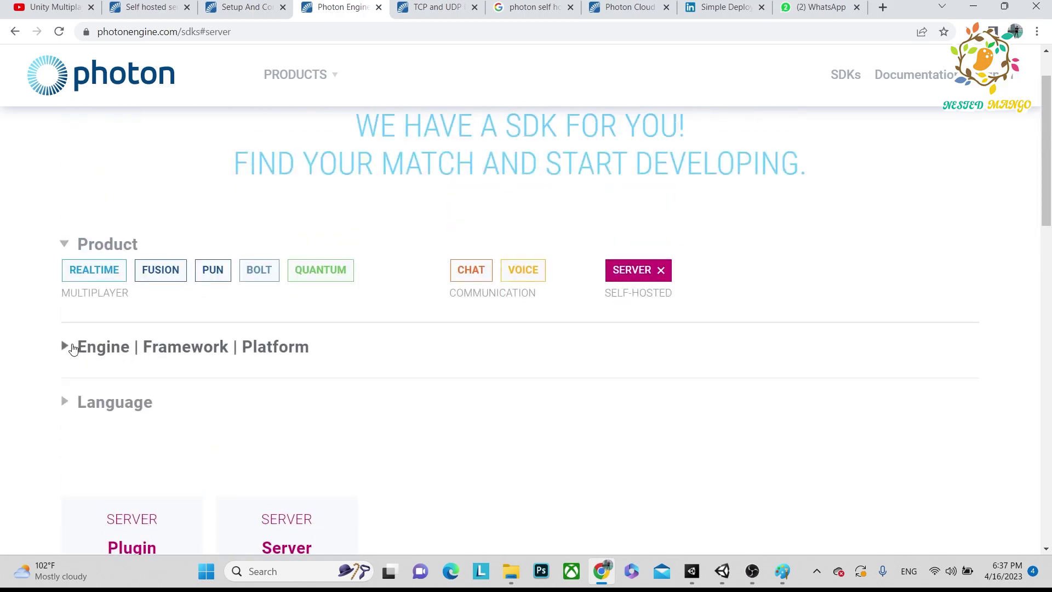
# Expand the Engine | Framework | Platform and Language filters to reveal the Plugin and Server cards.
pyautogui.click(71, 348)
pyautogui.scroll(-1, 567, 417)
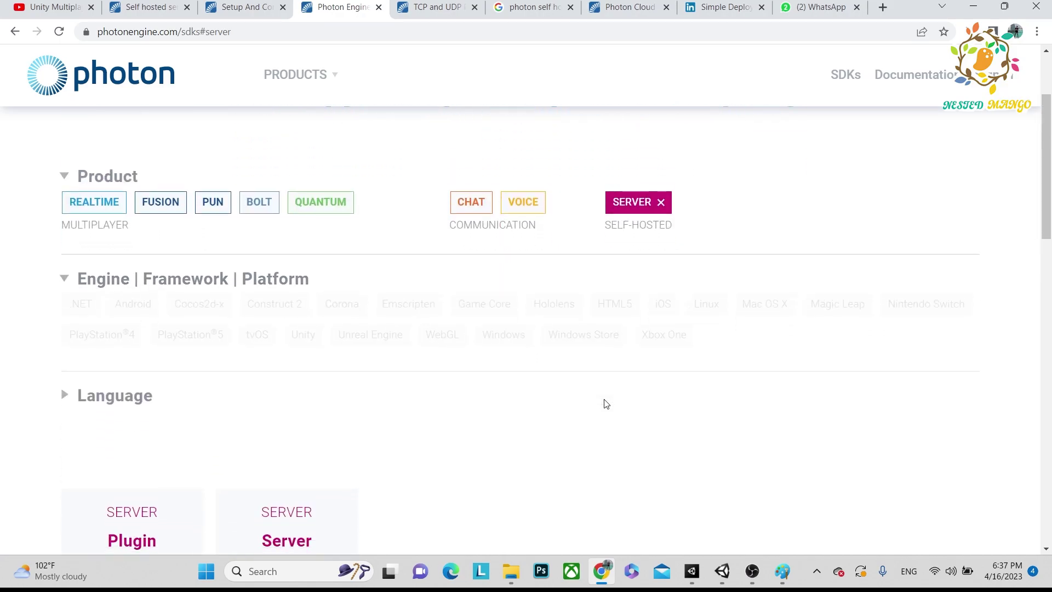
pyautogui.click(71, 394)
pyautogui.scroll(-3, 164, 378)
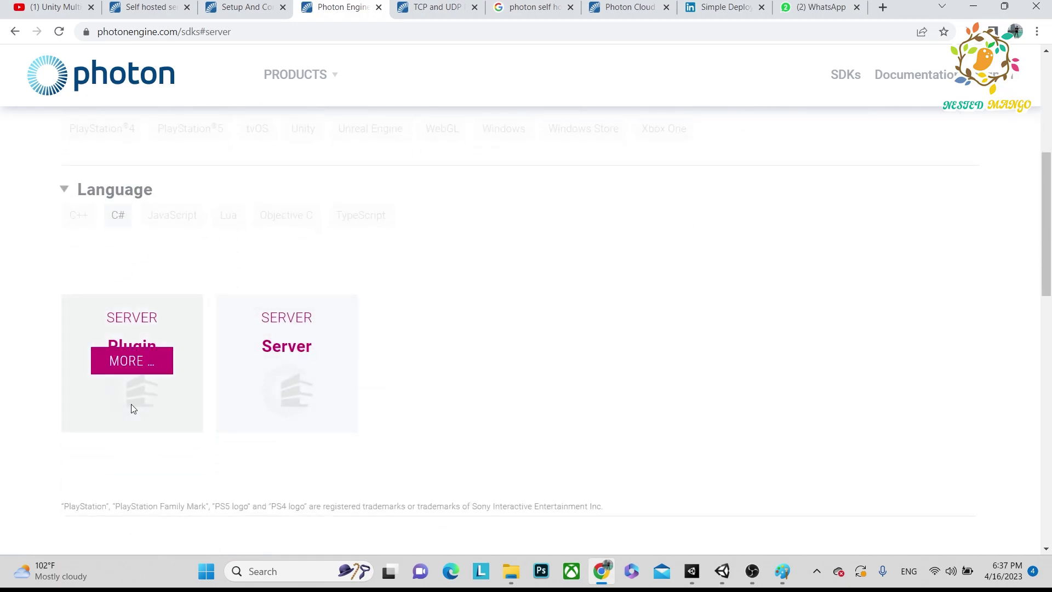
pyautogui.hotkey('alt', 'Tab')
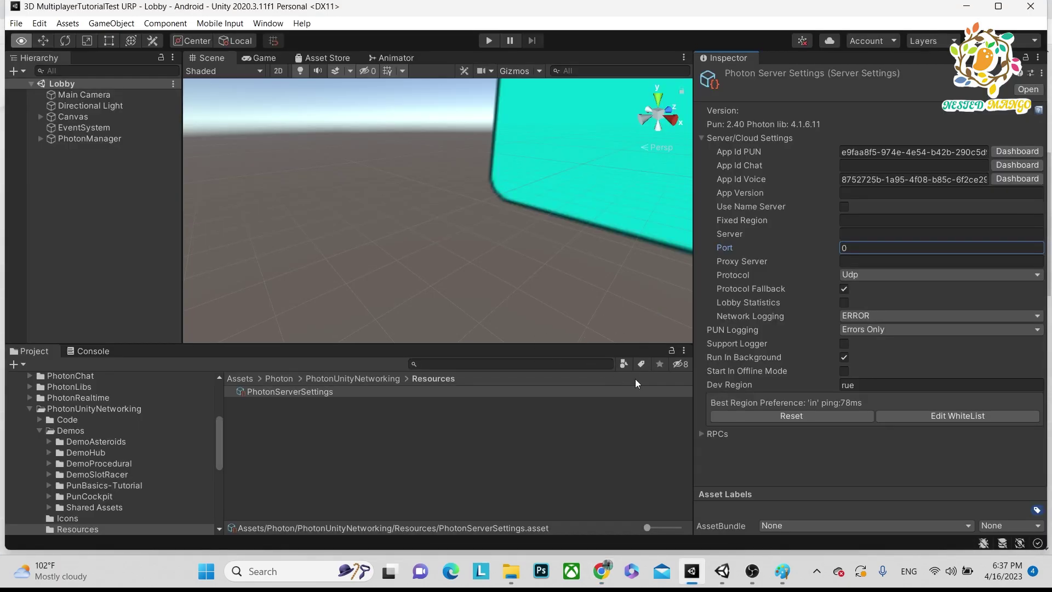
pyautogui.hotkey('alt', 'Tab')
# Open the Plugin SDK details and highlight its phrase about extending Game/Room behavior.
pyautogui.moveTo(89, 376)
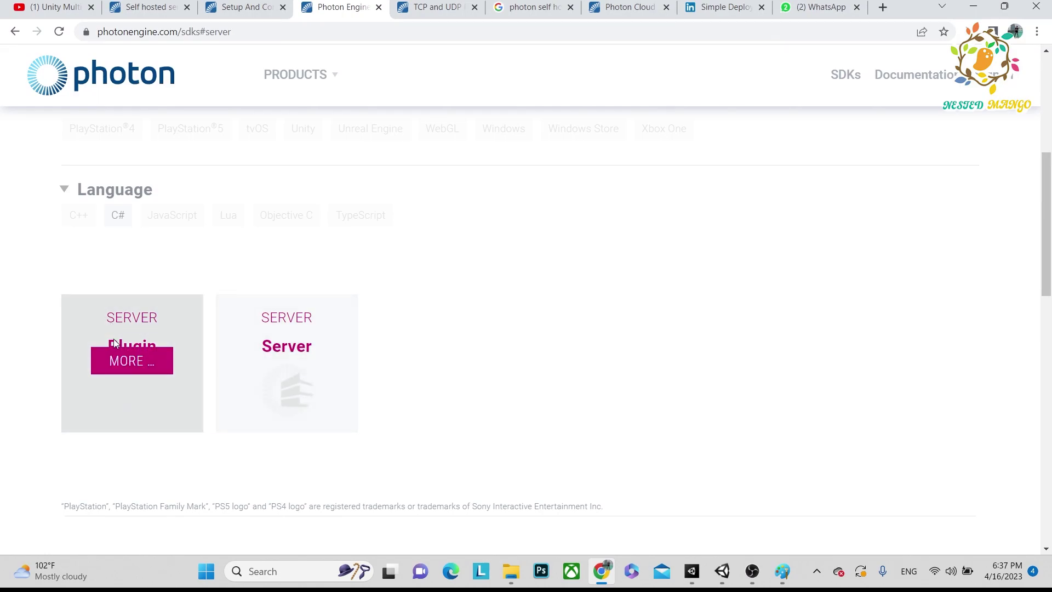
pyautogui.click(136, 360)
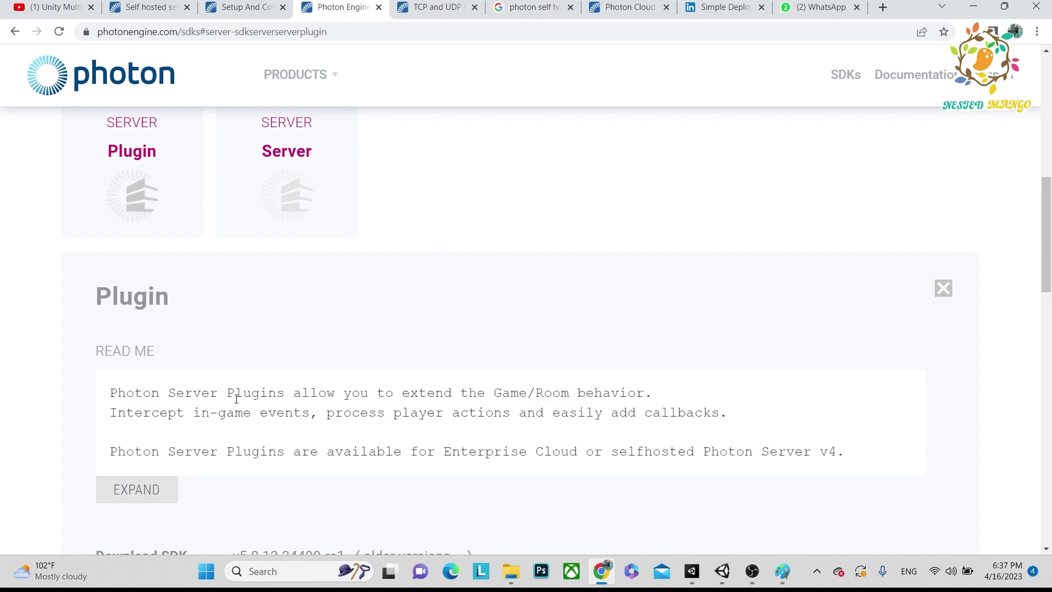
pyautogui.moveTo(402, 393); pyautogui.dragTo(492, 395)
pyautogui.click(621, 393)
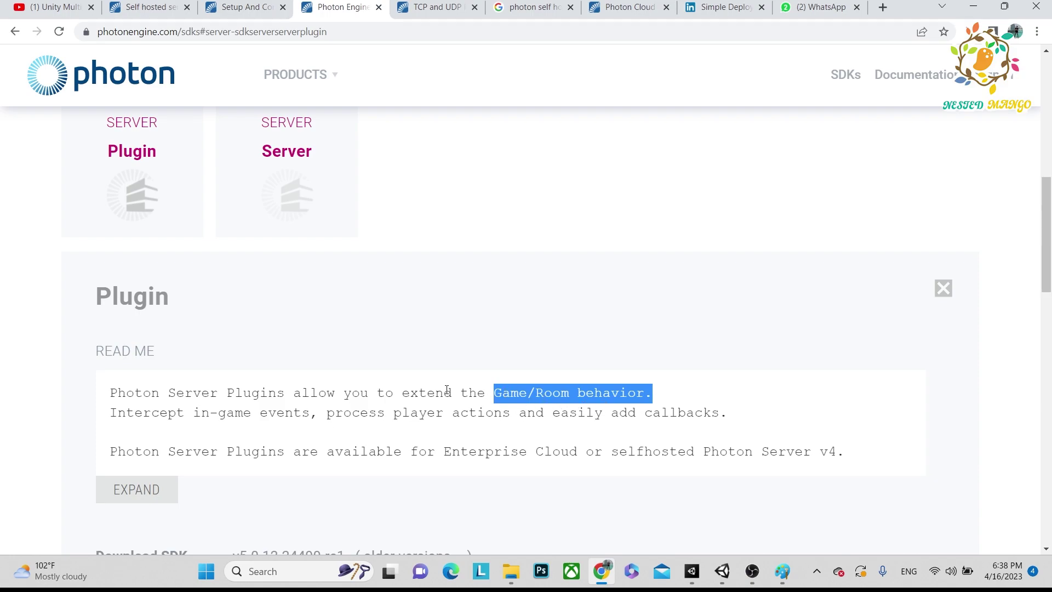
pyautogui.click(311, 414)
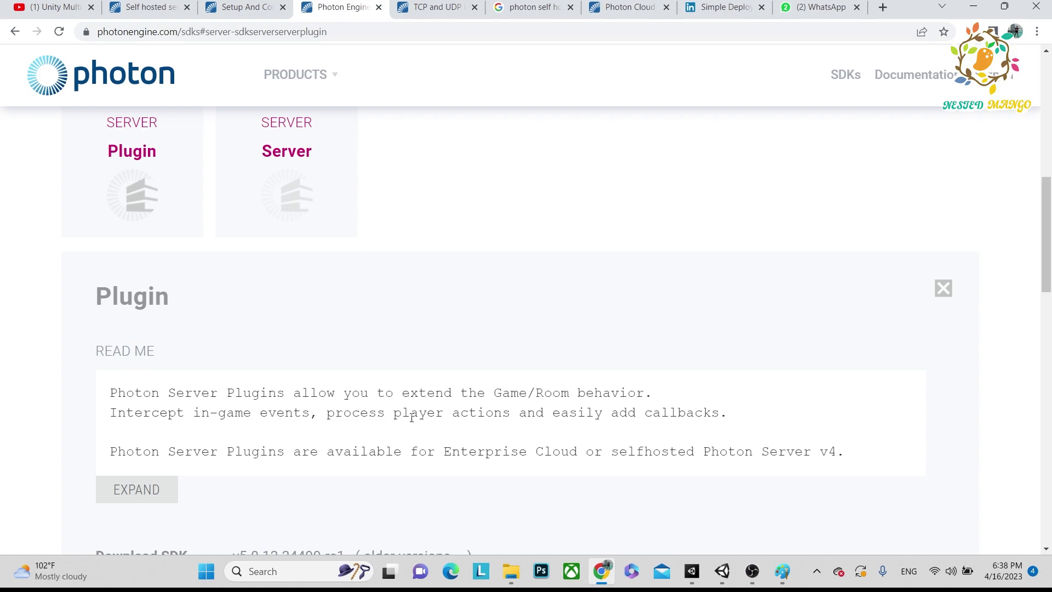
# Highlight the README lines on player actions, callbacks, and availability on self-hosted Photon Server v4.
pyautogui.moveTo(412, 417); pyautogui.dragTo(681, 425)
pyautogui.click(721, 430)
pyautogui.moveTo(205, 444); pyautogui.dragTo(469, 450)
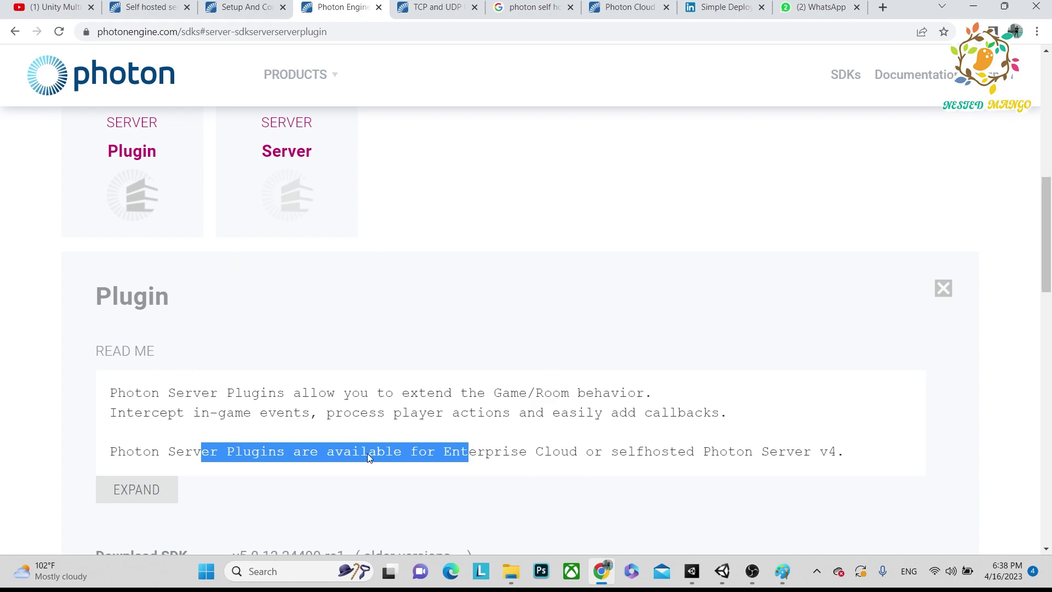
pyautogui.moveTo(823, 445); pyautogui.dragTo(212, 429)
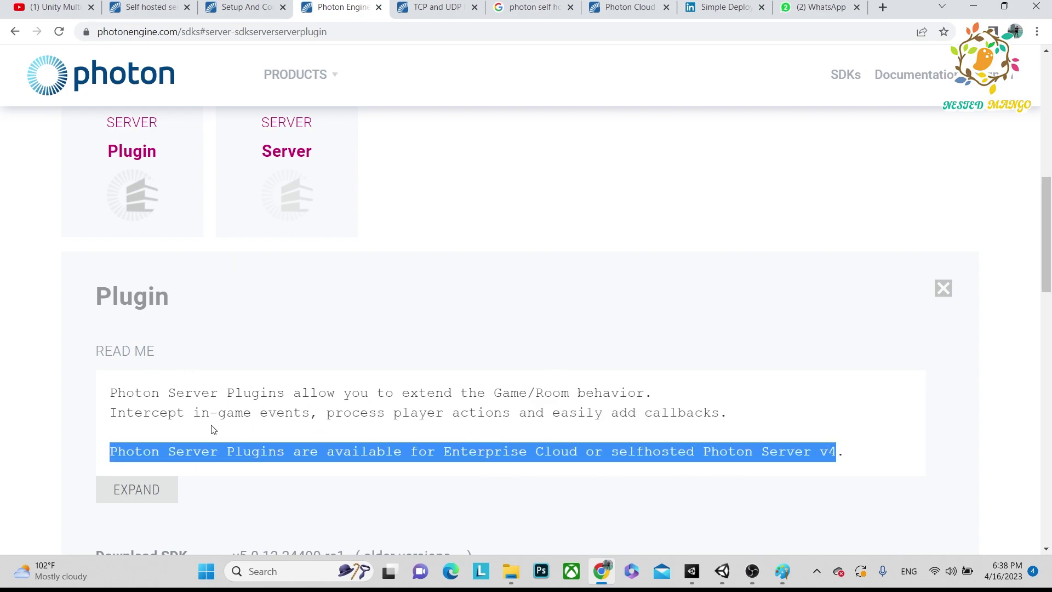
pyautogui.click(252, 427)
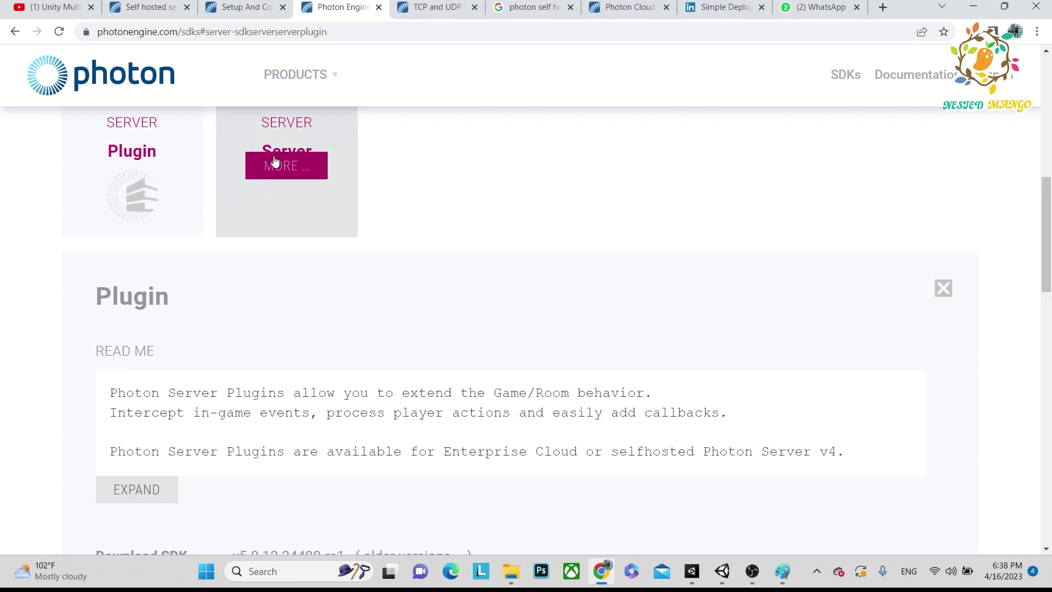
pyautogui.click(286, 161)
pyautogui.scroll(-1, 199, 380)
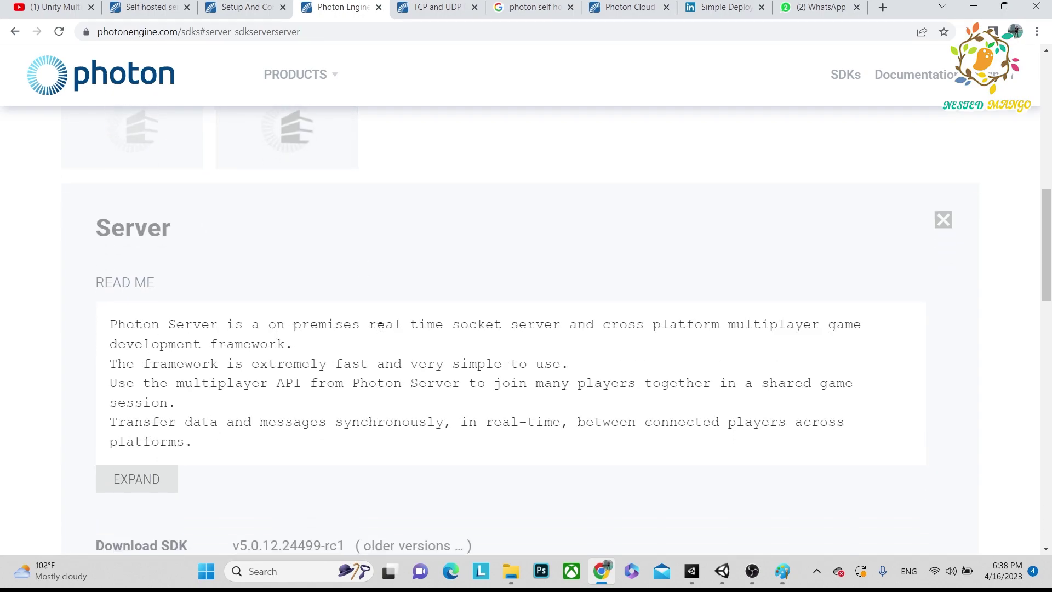
pyautogui.moveTo(384, 323); pyautogui.dragTo(609, 323)
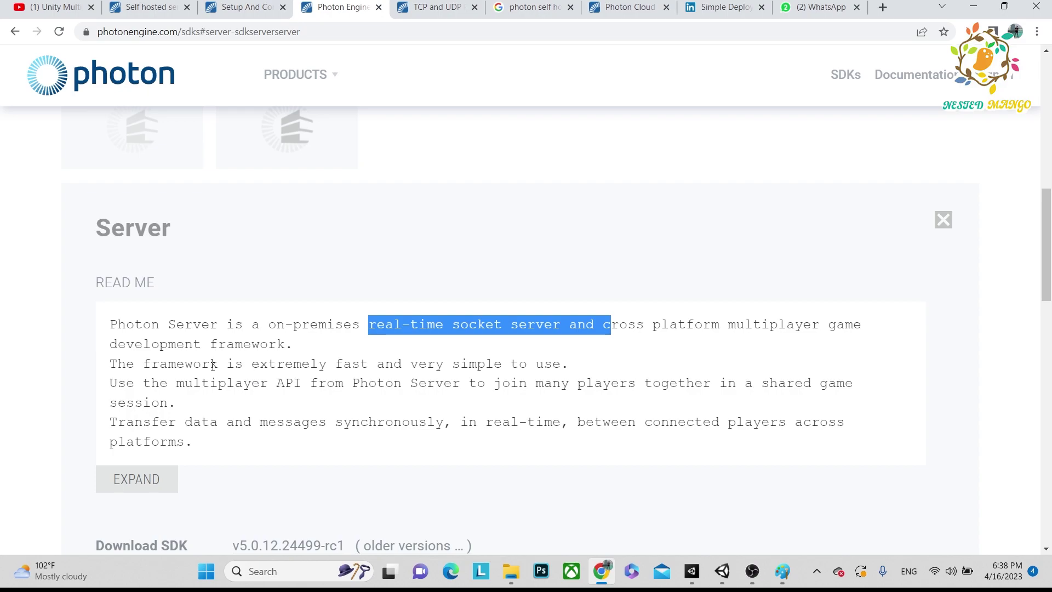
pyautogui.moveTo(558, 364); pyautogui.dragTo(303, 386)
pyautogui.click(336, 405)
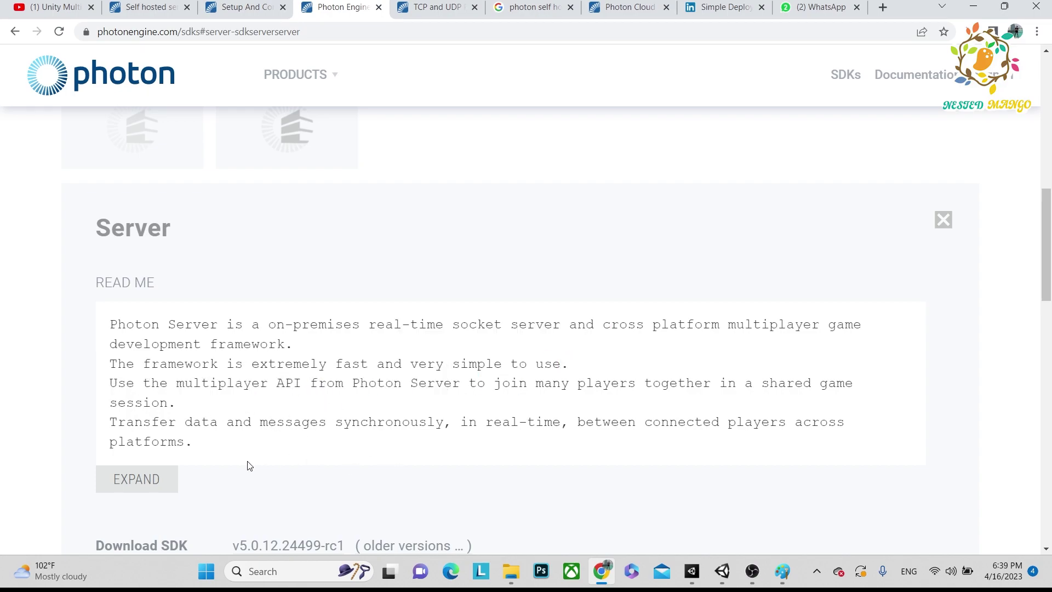
pyautogui.moveTo(247, 462); pyautogui.dragTo(118, 364)
pyautogui.click(144, 388)
pyautogui.moveTo(519, 386); pyautogui.dragTo(669, 386)
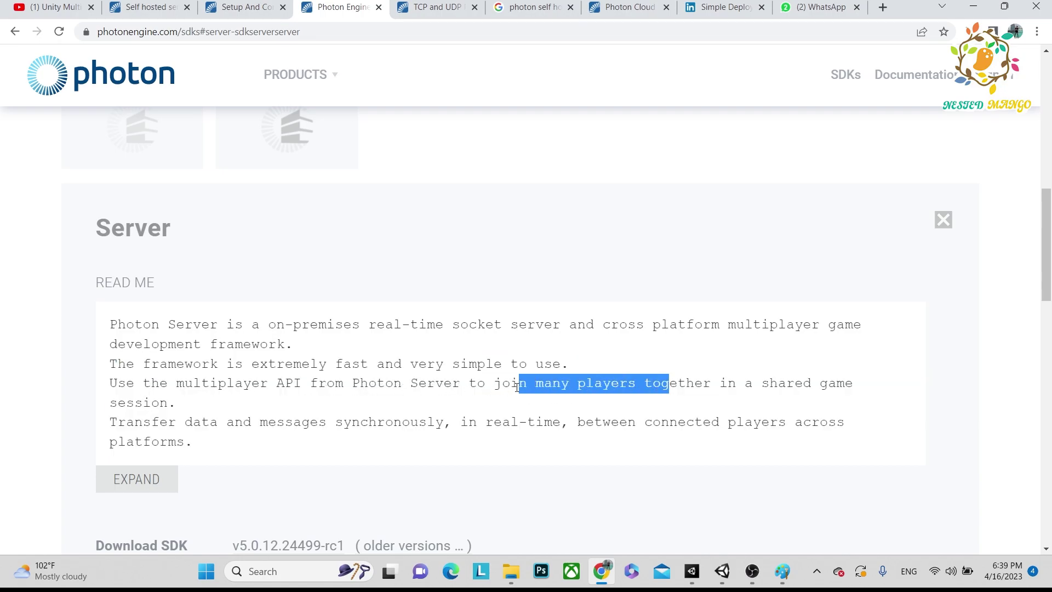
pyautogui.moveTo(862, 386); pyautogui.dragTo(510, 410)
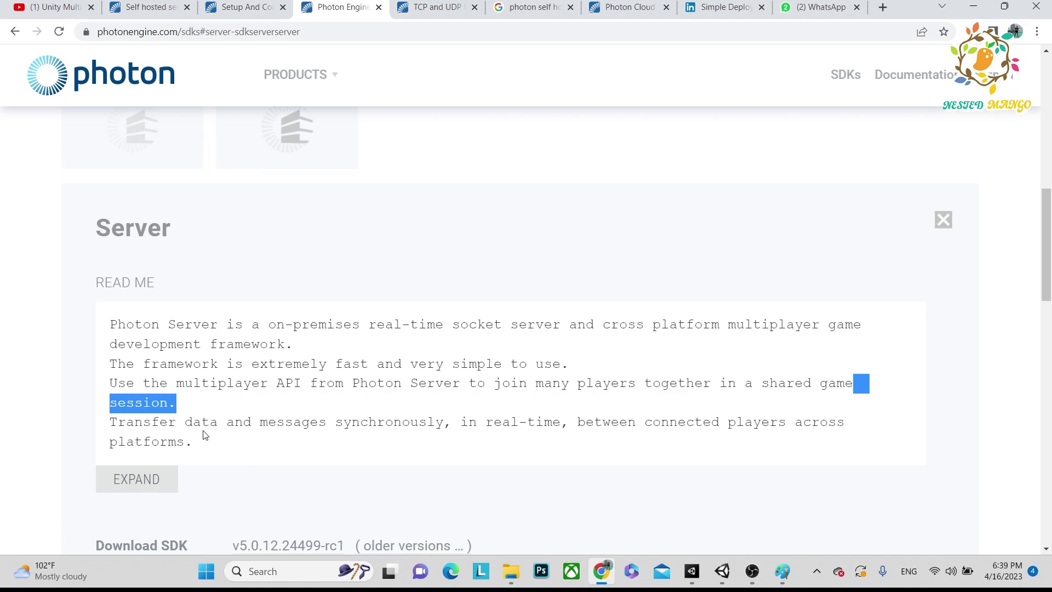
pyautogui.click(177, 425)
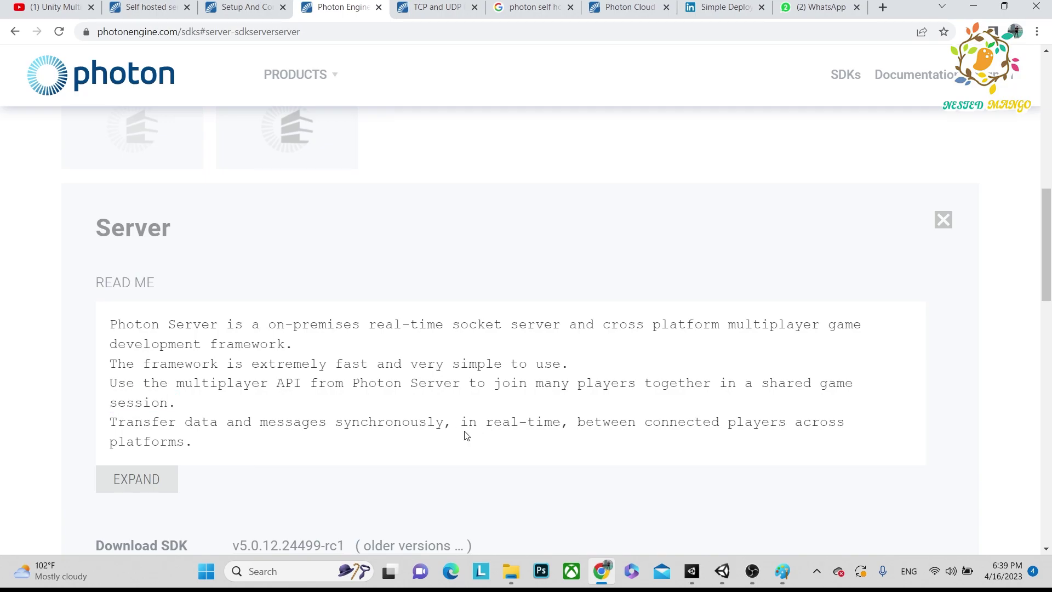
pyautogui.scroll(-5, 556, 439)
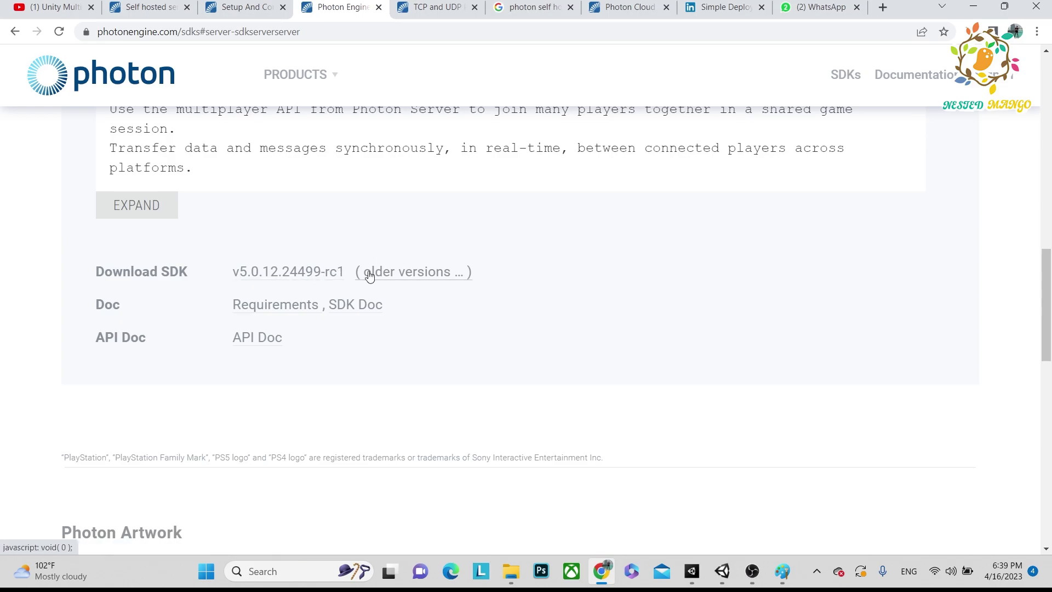
pyautogui.scroll(10, 301, 274)
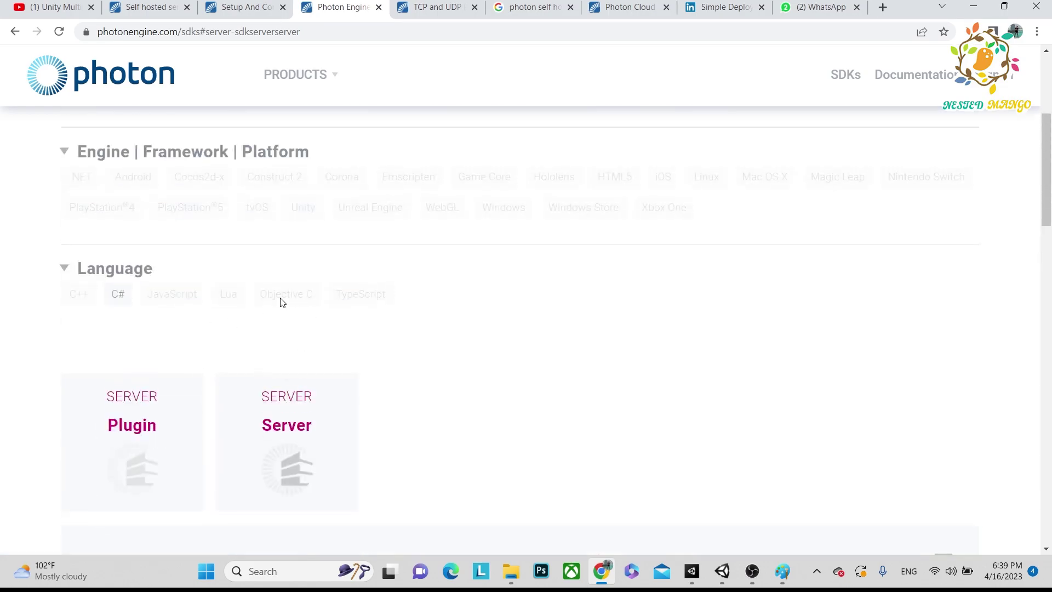
pyautogui.scroll(2, 219, 339)
pyautogui.scroll(-3, 375, 388)
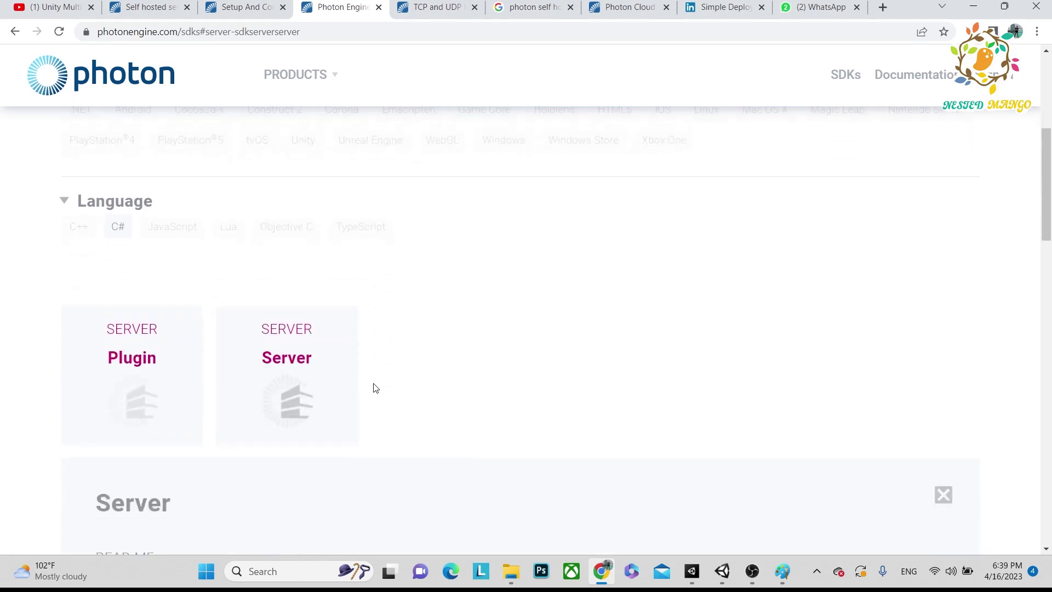
pyautogui.moveTo(185, 374)
pyautogui.scroll(-8, 307, 384)
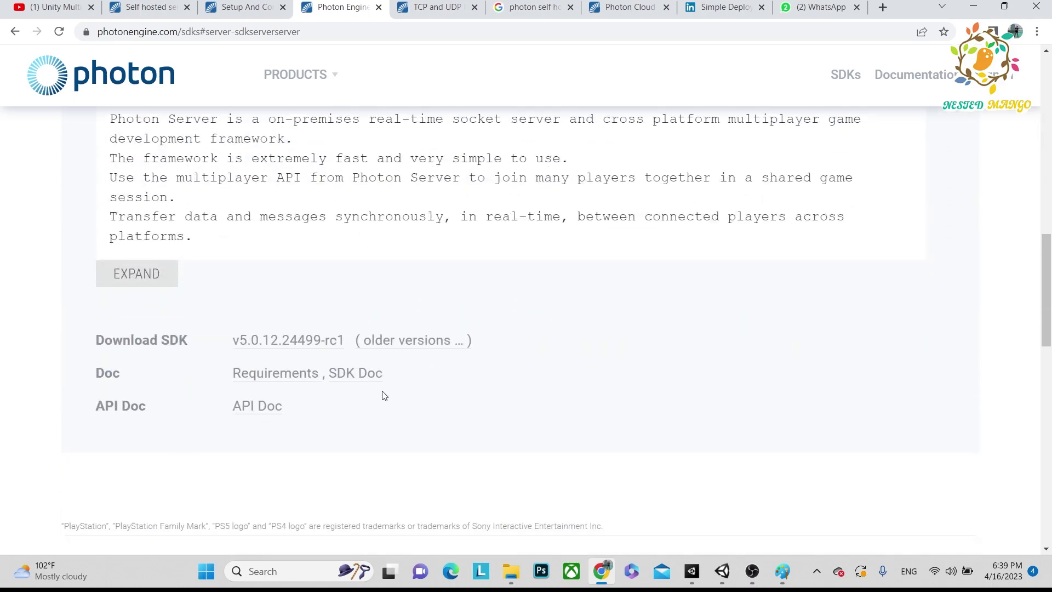
pyautogui.scroll(1, 360, 326)
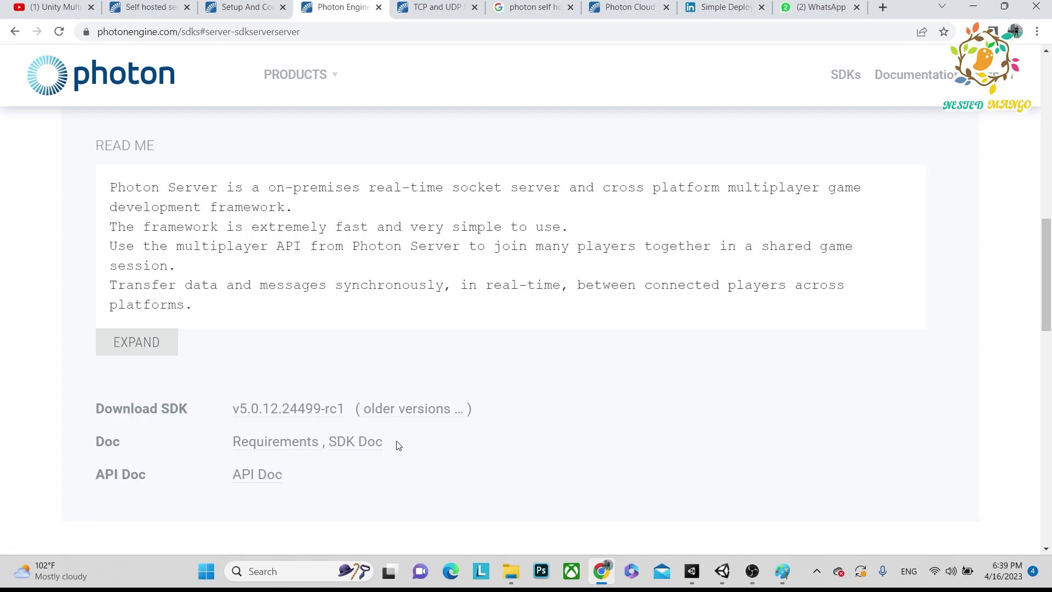
# Review the default UDP ports (5058/27000, 5055/27001) before moving to the Photon Cloud or Photon Server? page.
pyautogui.click(436, 7)
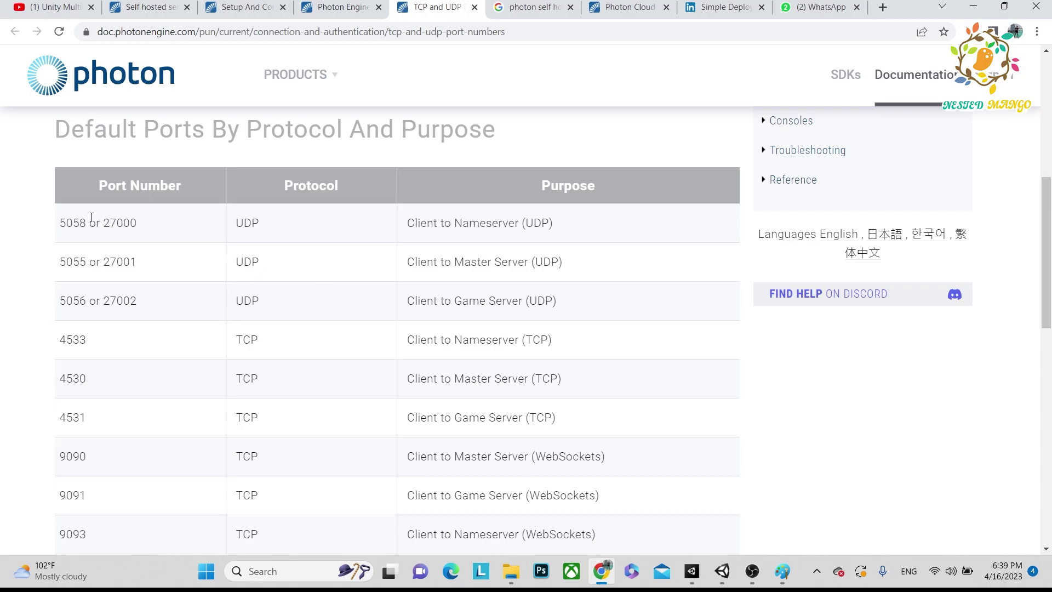
pyautogui.scroll(1, 338, 221)
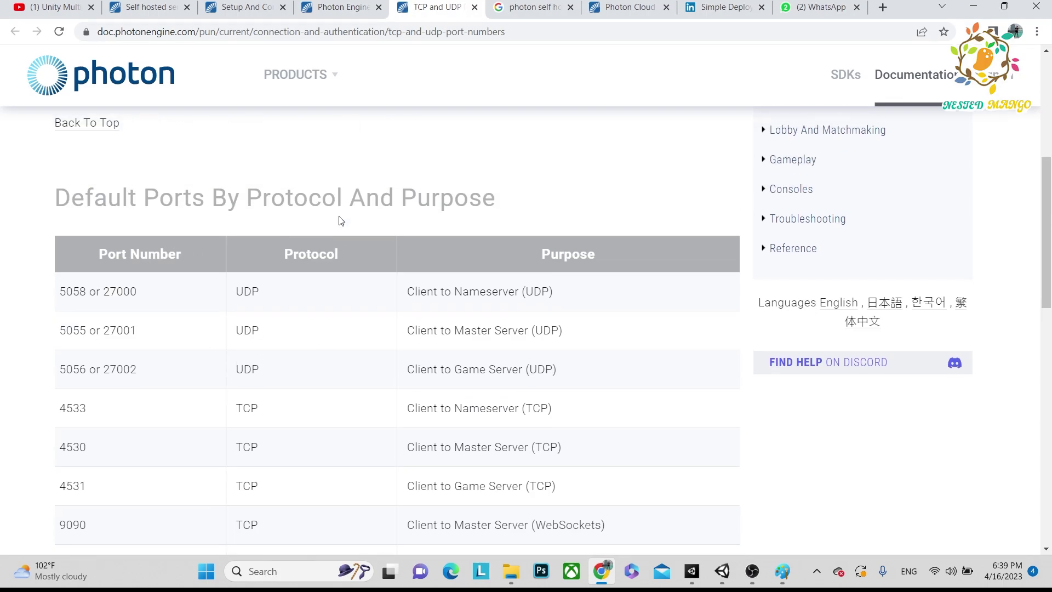
pyautogui.moveTo(152, 296); pyautogui.dragTo(36, 298)
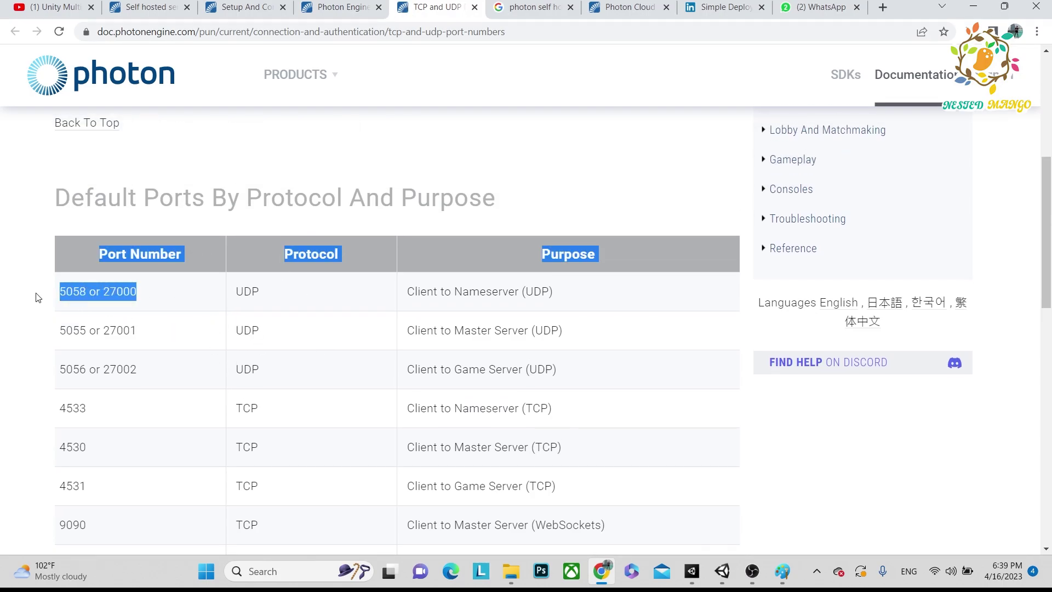
pyautogui.moveTo(152, 337); pyautogui.dragTo(39, 340)
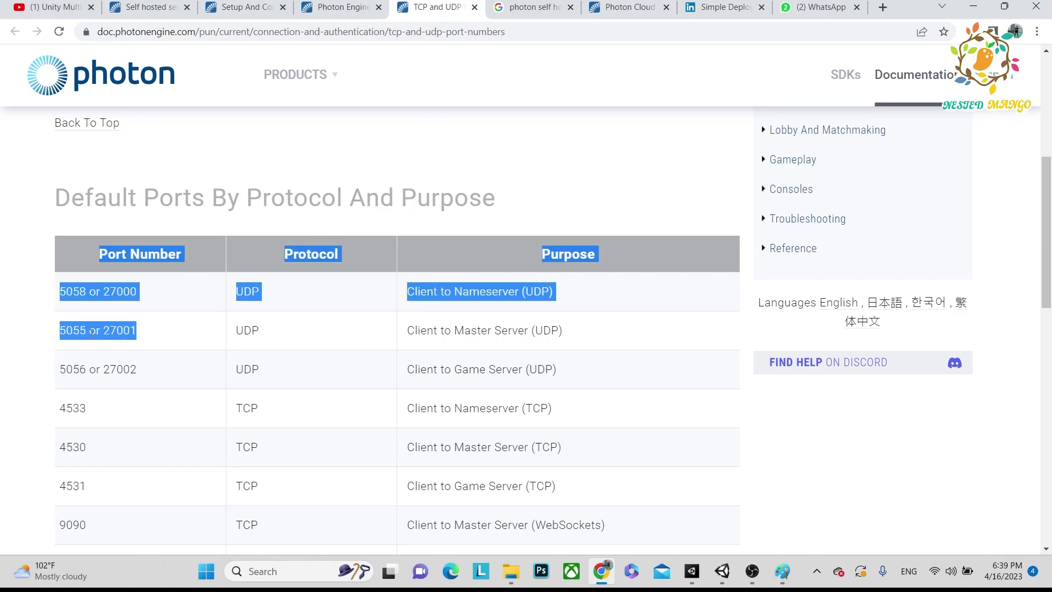
pyautogui.click(158, 346)
pyautogui.moveTo(138, 375); pyautogui.dragTo(47, 411)
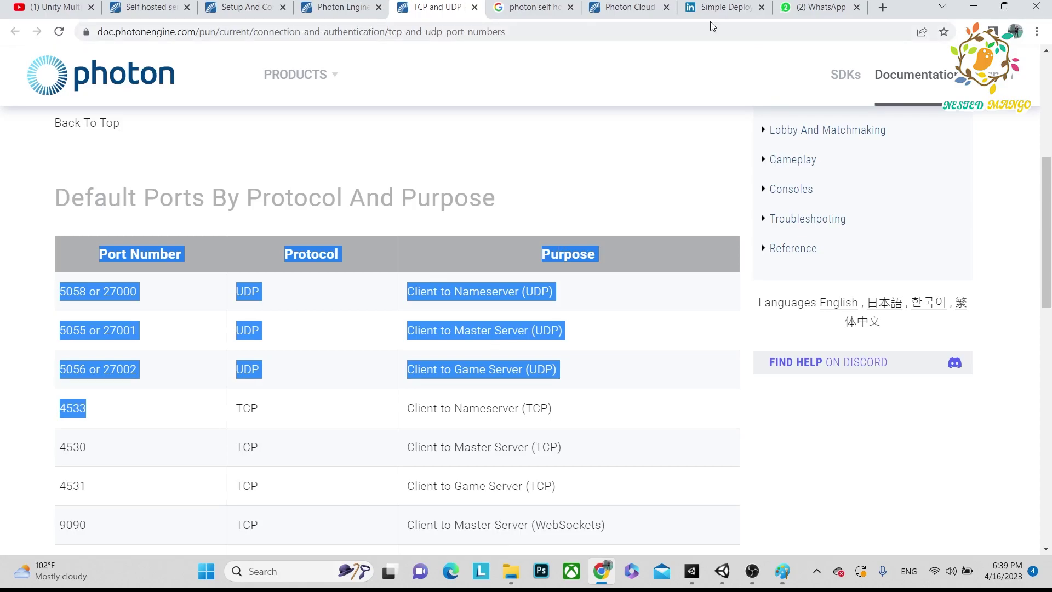
pyautogui.click(630, 7)
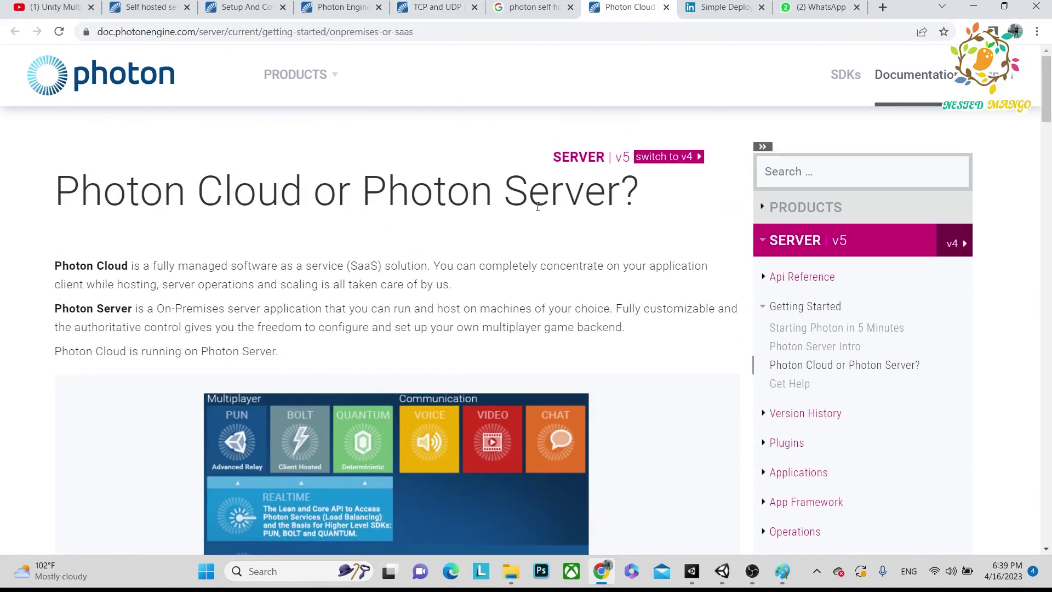
pyautogui.moveTo(606, 191); pyautogui.dragTo(141, 191)
pyautogui.click(264, 176)
pyautogui.moveTo(303, 185); pyautogui.dragTo(62, 189)
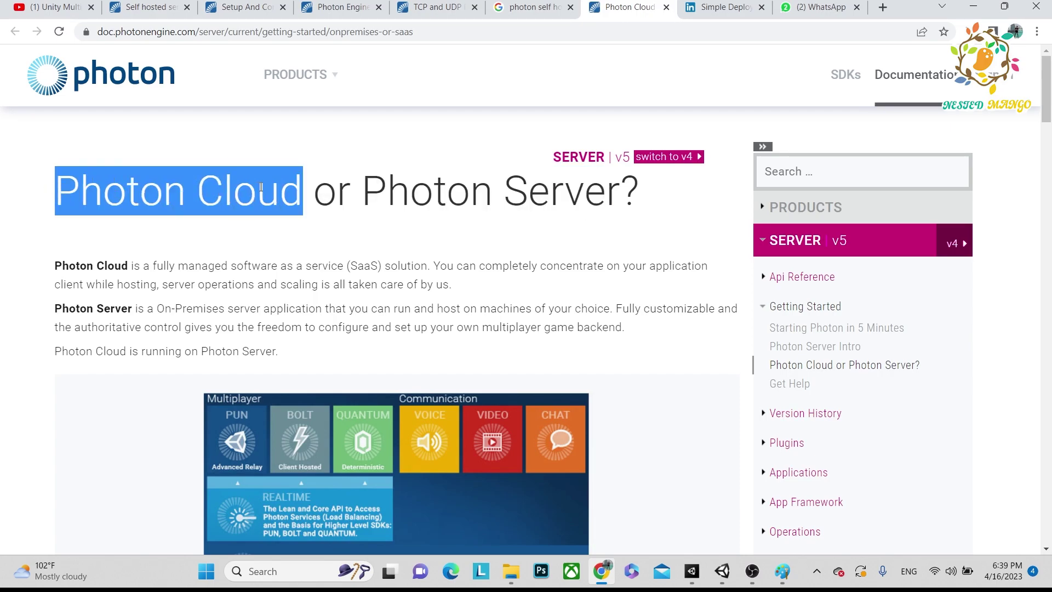
pyautogui.click(279, 193)
pyautogui.moveTo(304, 193); pyautogui.dragTo(65, 193)
pyautogui.moveTo(351, 189); pyautogui.dragTo(621, 189)
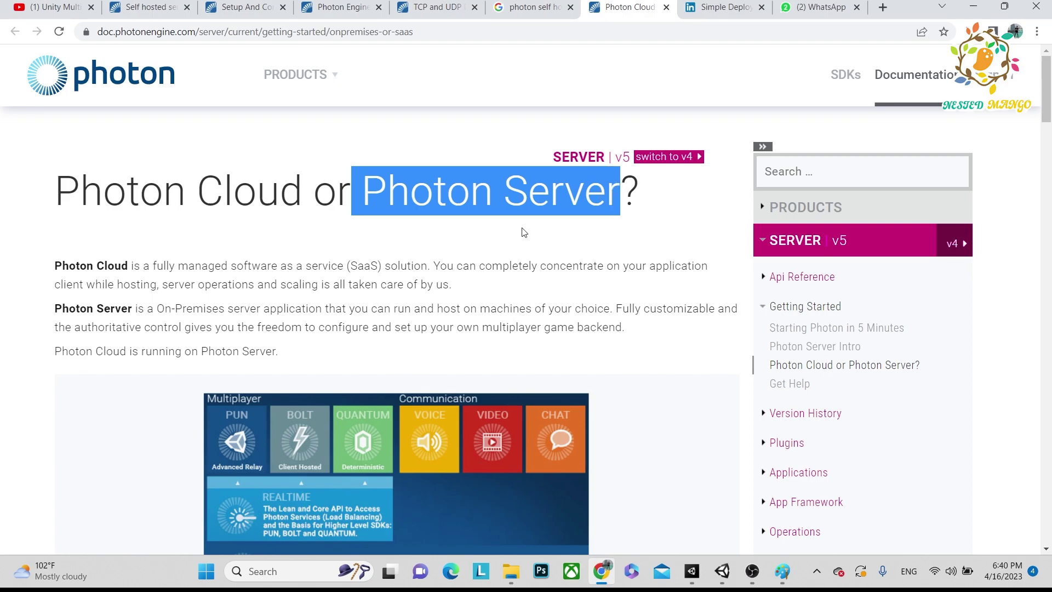
pyautogui.click(529, 205)
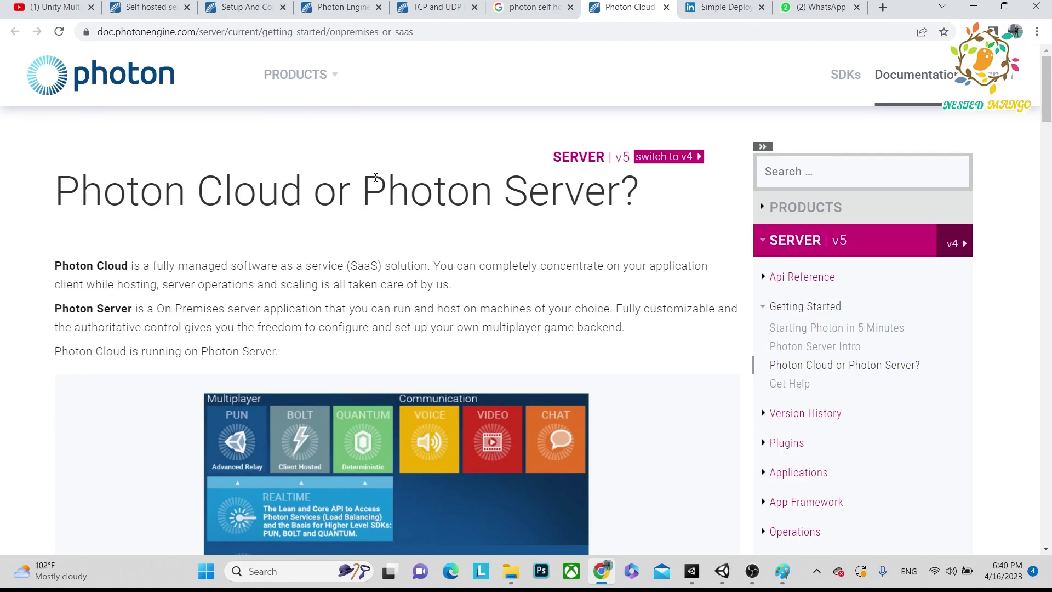
pyautogui.moveTo(375, 178); pyautogui.dragTo(621, 180)
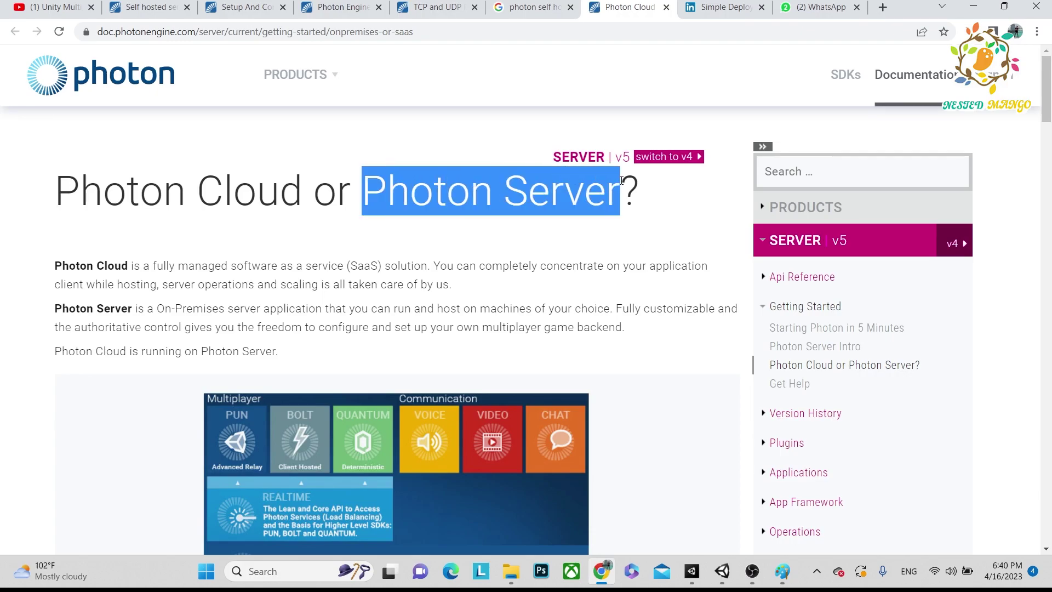
pyautogui.click(531, 237)
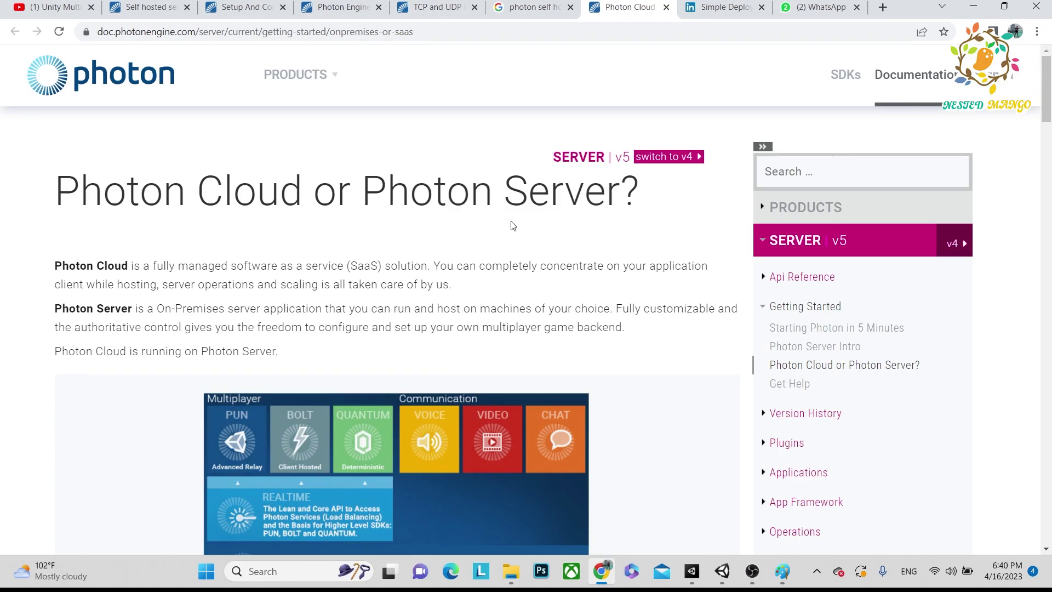
pyautogui.moveTo(55, 266); pyautogui.dragTo(477, 291)
pyautogui.moveTo(346, 266); pyautogui.dragTo(393, 271)
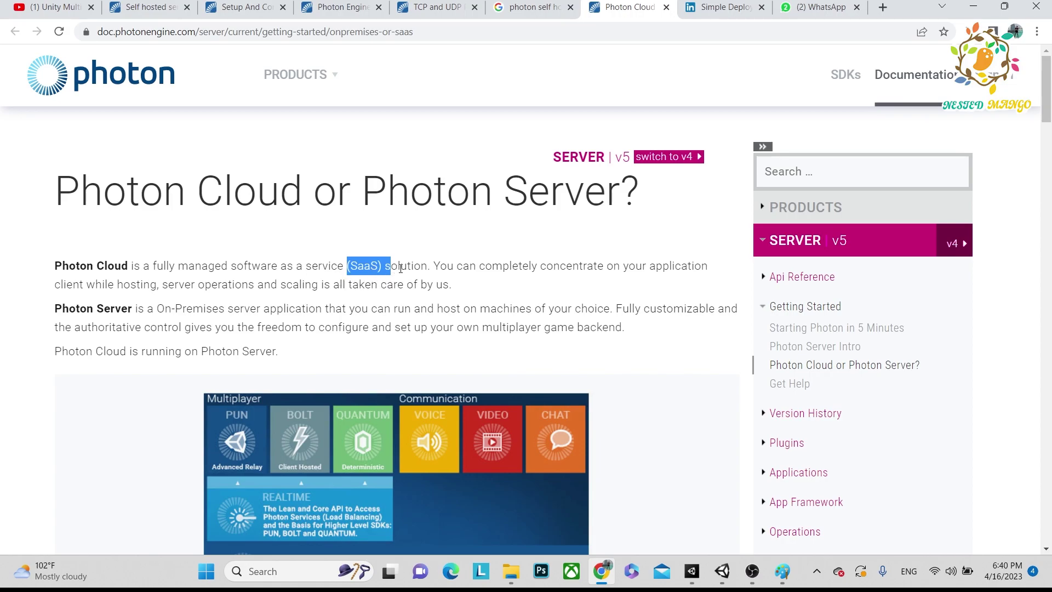
pyautogui.click(181, 346)
pyautogui.moveTo(138, 313); pyautogui.dragTo(54, 304)
pyautogui.moveTo(282, 350); pyautogui.dragTo(138, 310)
# Highlight the free CCU limits: 20 CCU for Photon Realtime versus 100 CCU for Photon Server.
pyautogui.scroll(-10, 416, 297)
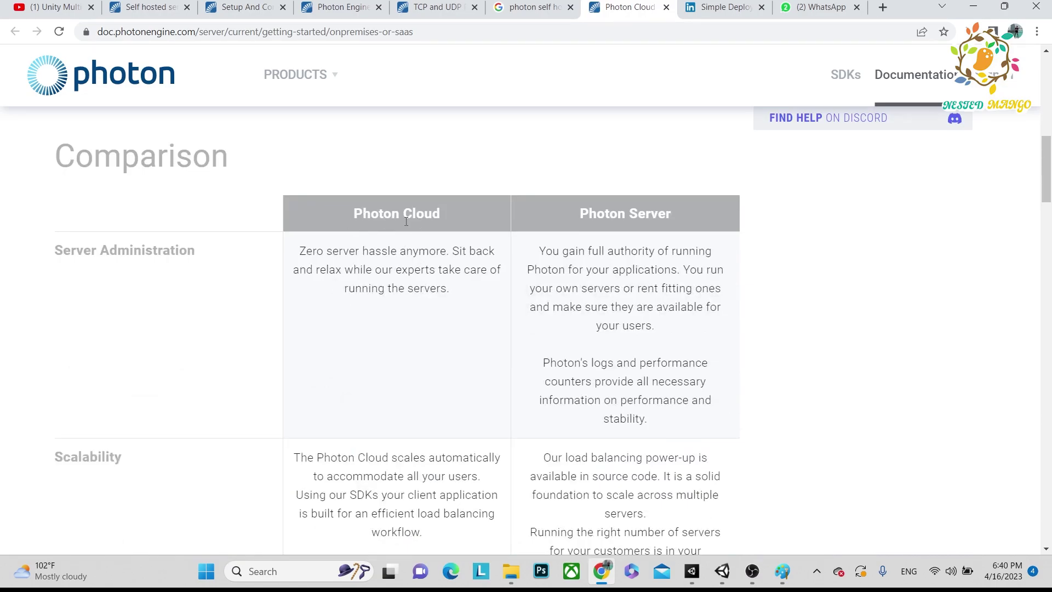
pyautogui.scroll(-12, 621, 301)
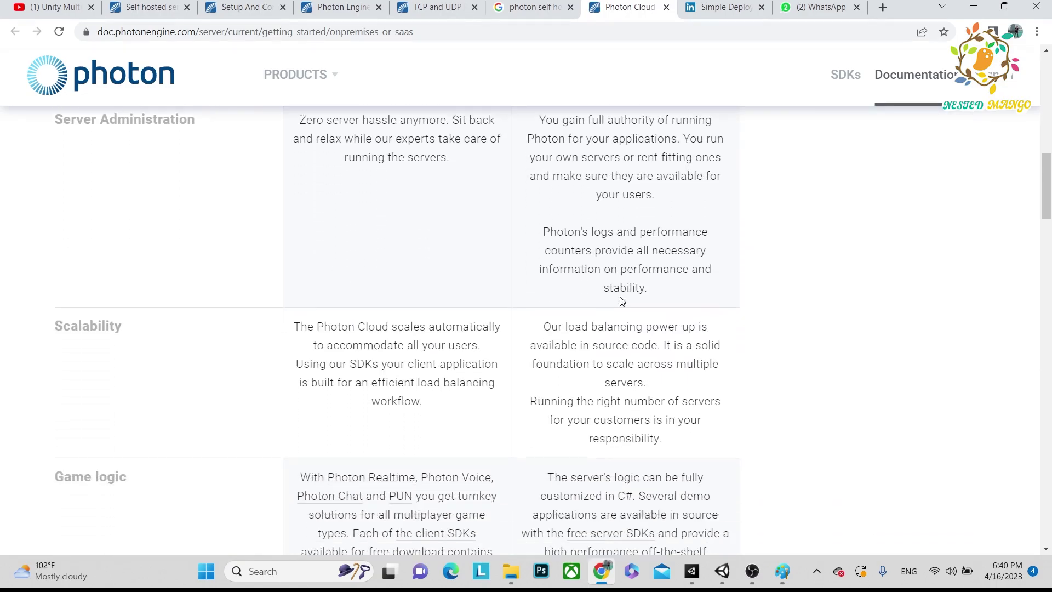
pyautogui.scroll(6, 622, 301)
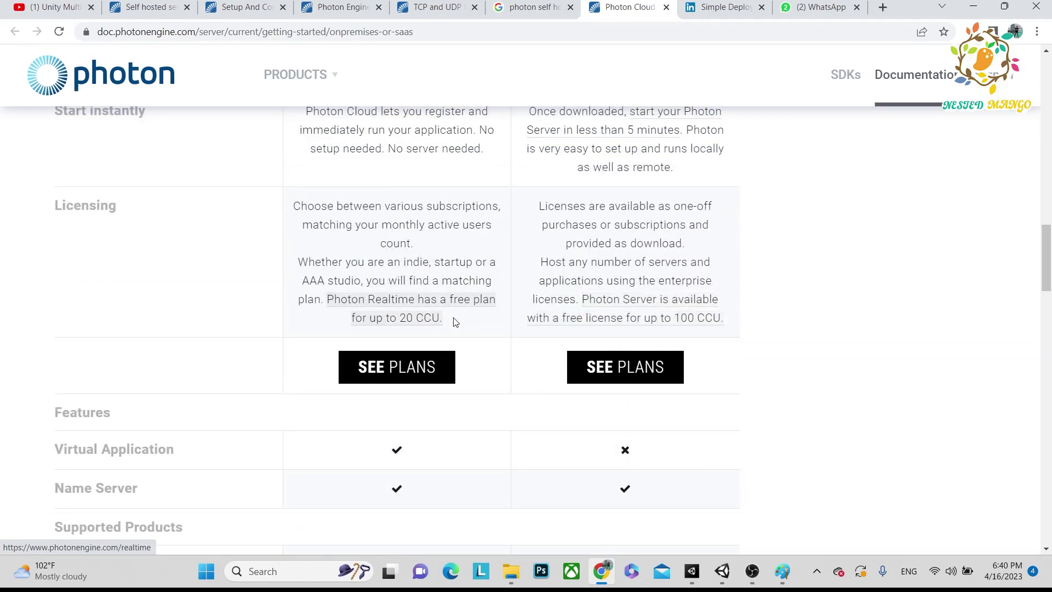
pyautogui.moveTo(444, 319); pyautogui.dragTo(383, 324)
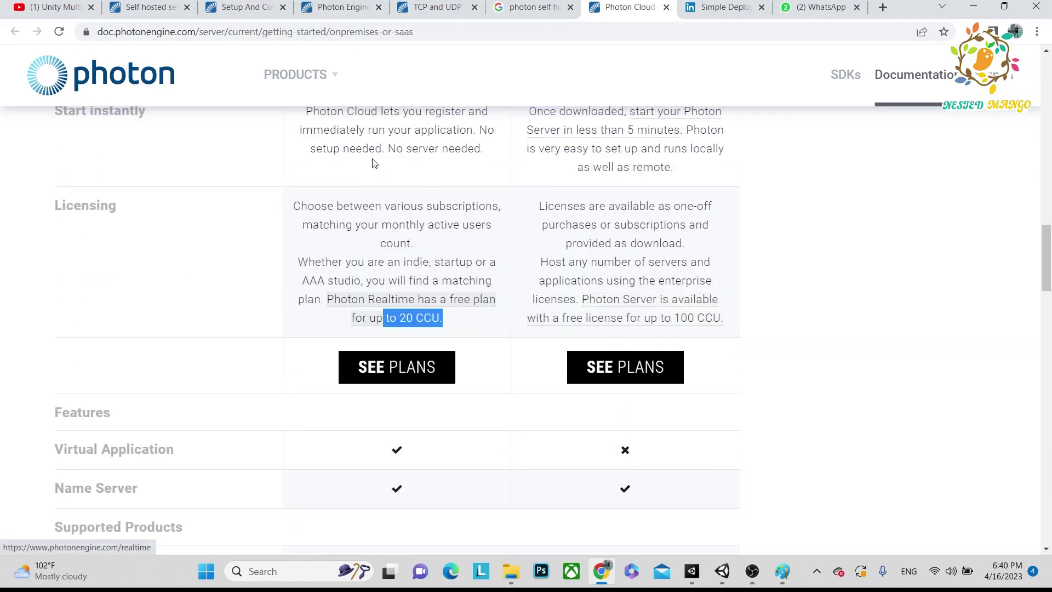
pyautogui.scroll(-4, 446, 200)
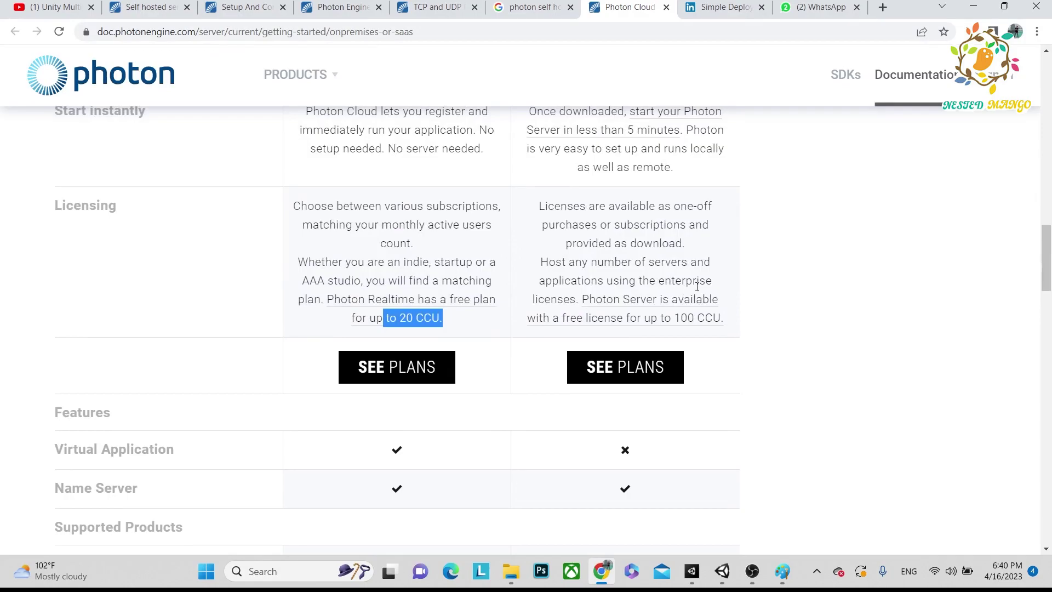
pyautogui.moveTo(749, 330); pyautogui.dragTo(659, 319)
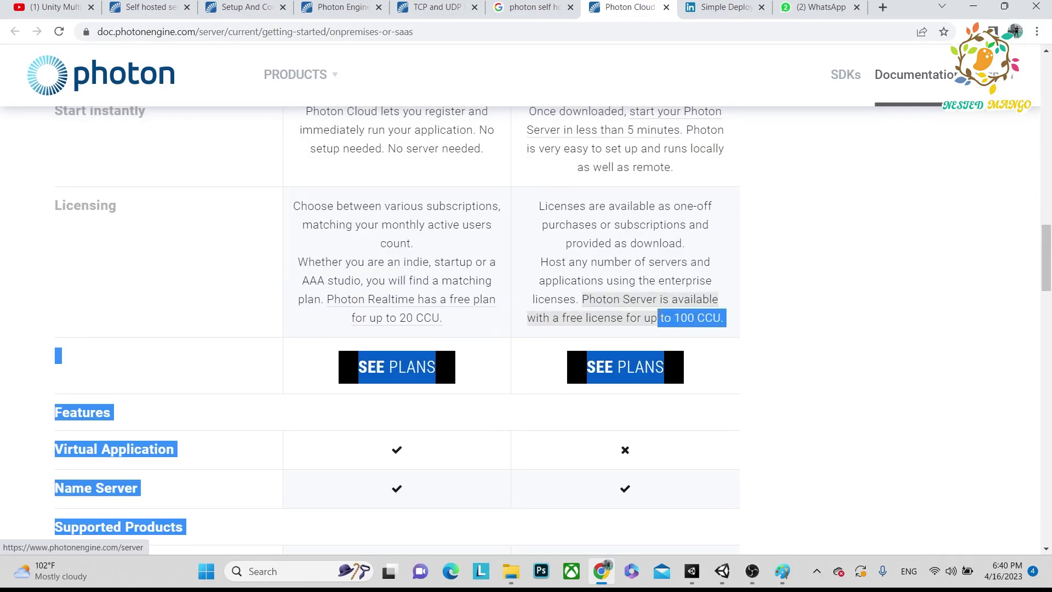
# Scroll the Comparison table and highlight Photon Server's full-authority self-hosting description.
pyautogui.click(783, 315)
pyautogui.scroll(2, 743, 288)
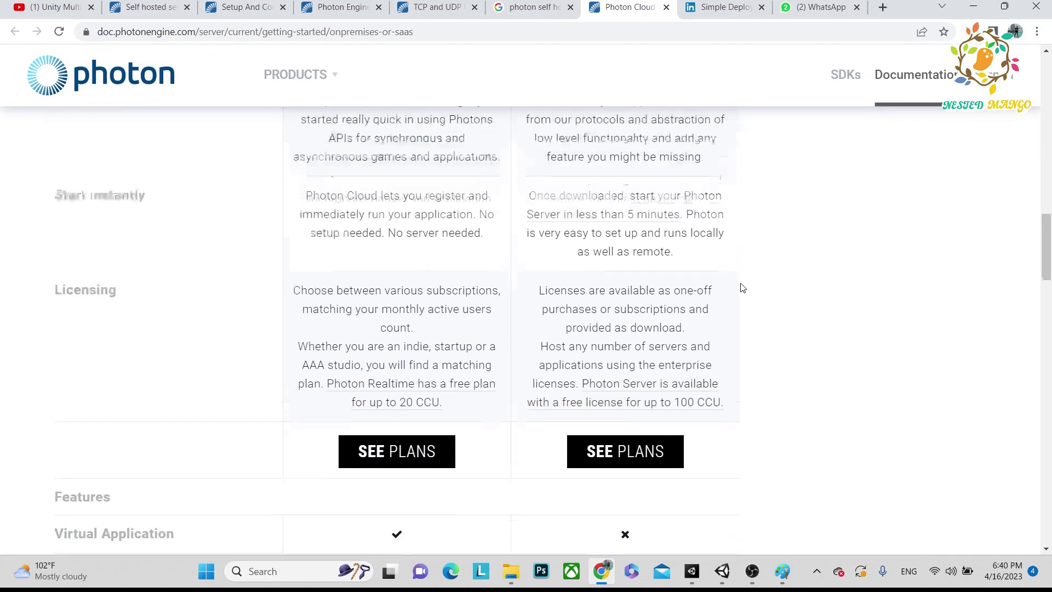
pyautogui.scroll(3, 712, 286)
pyautogui.scroll(-5, 688, 331)
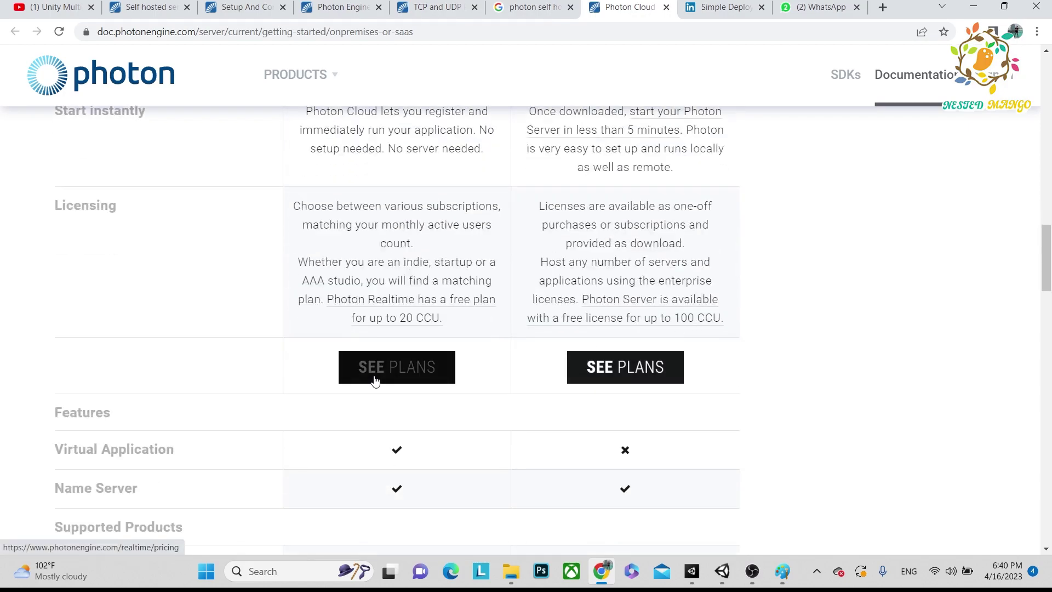
pyautogui.scroll(5, 673, 274)
pyautogui.scroll(-4, 666, 261)
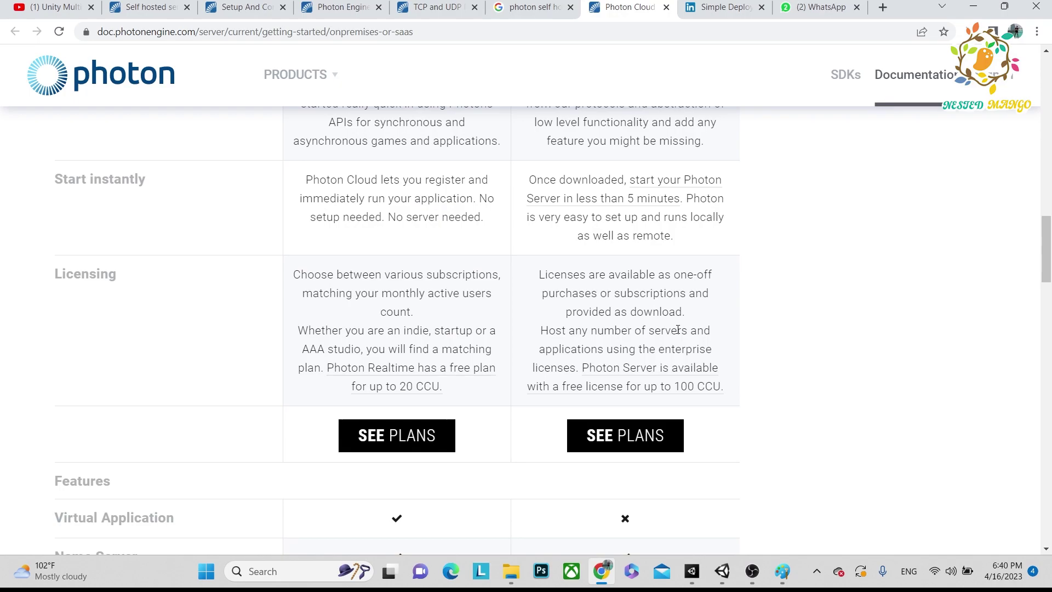
pyautogui.scroll(10, 700, 295)
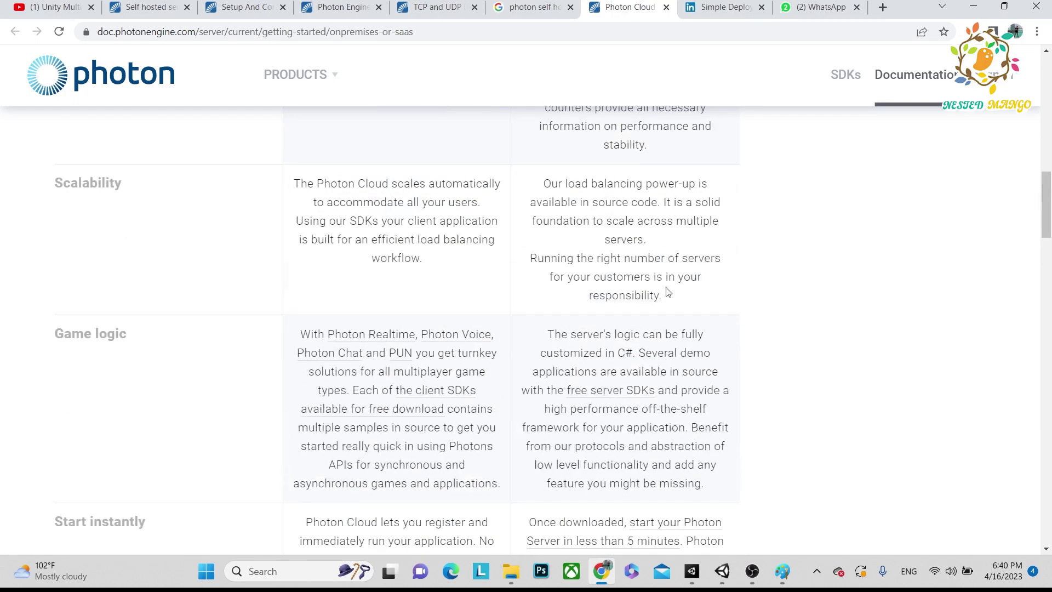
pyautogui.moveTo(571, 345); pyautogui.dragTo(694, 354)
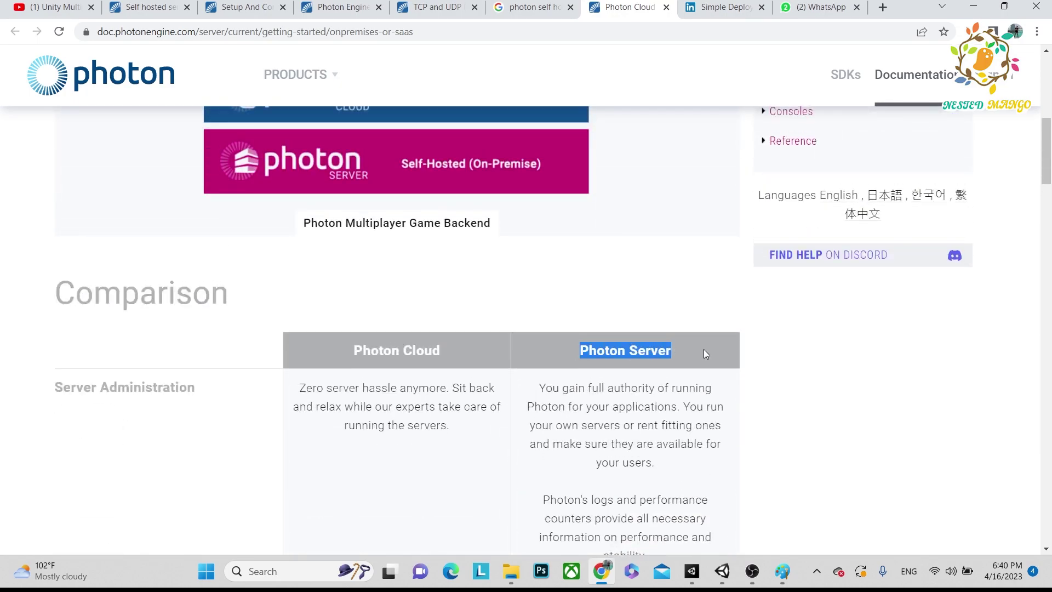
# Skim the LinkedIn Simple Deploy self-hosting article, then return to Unity's Photon Server Settings.
pyautogui.click(723, 7)
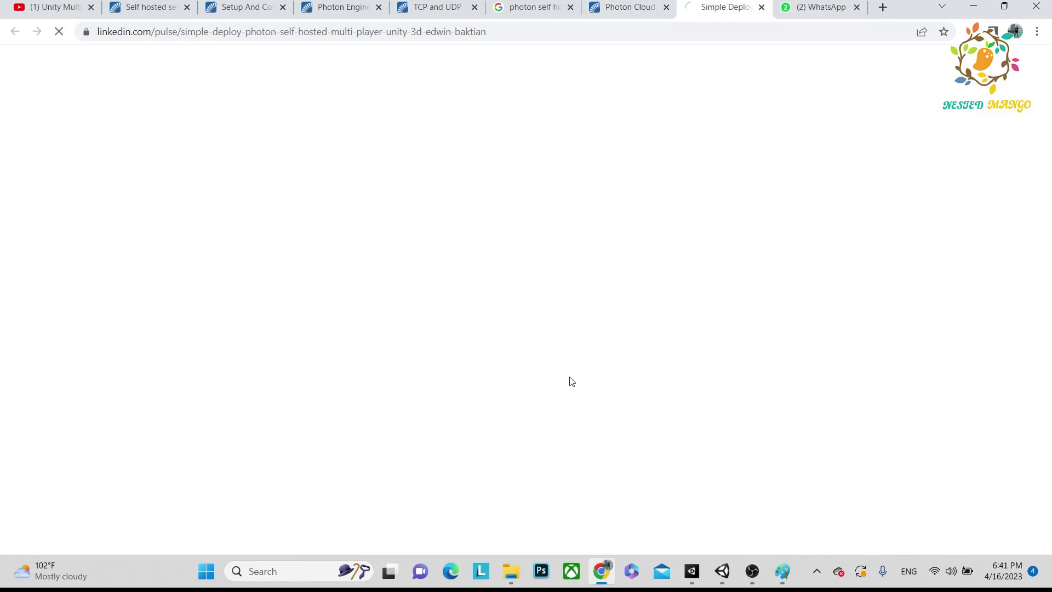
pyautogui.scroll(-15, 450, 311)
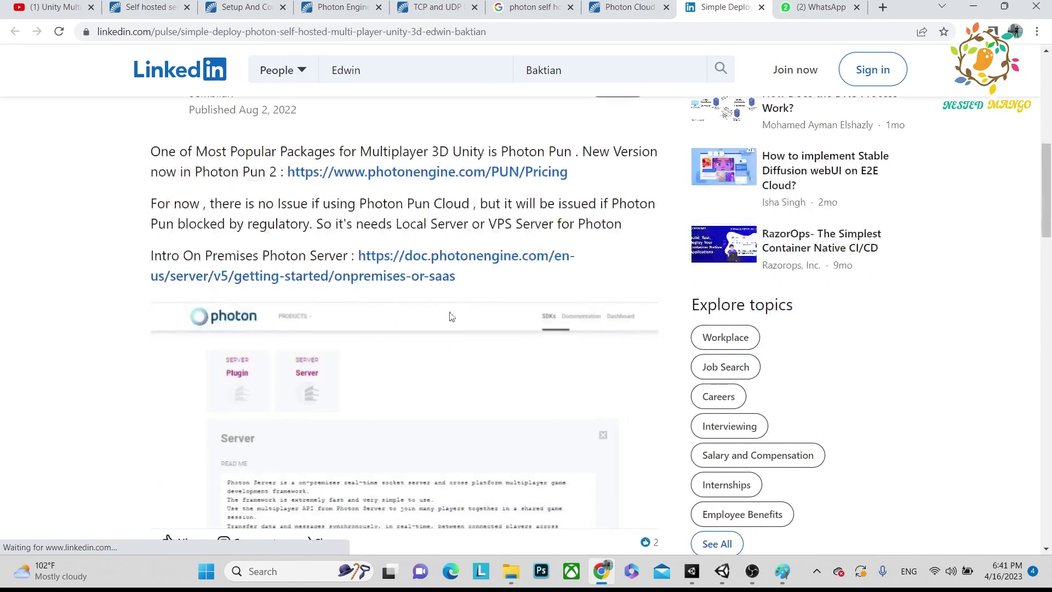
pyautogui.scroll(-5, 443, 310)
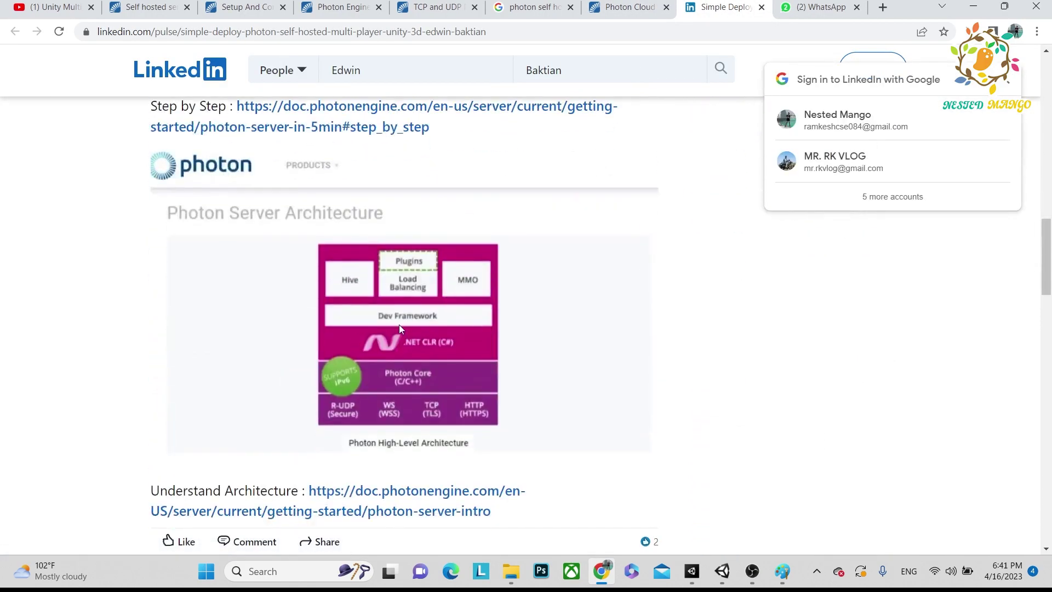
pyautogui.scroll(-6, 416, 329)
pyautogui.scroll(-3, 340, 328)
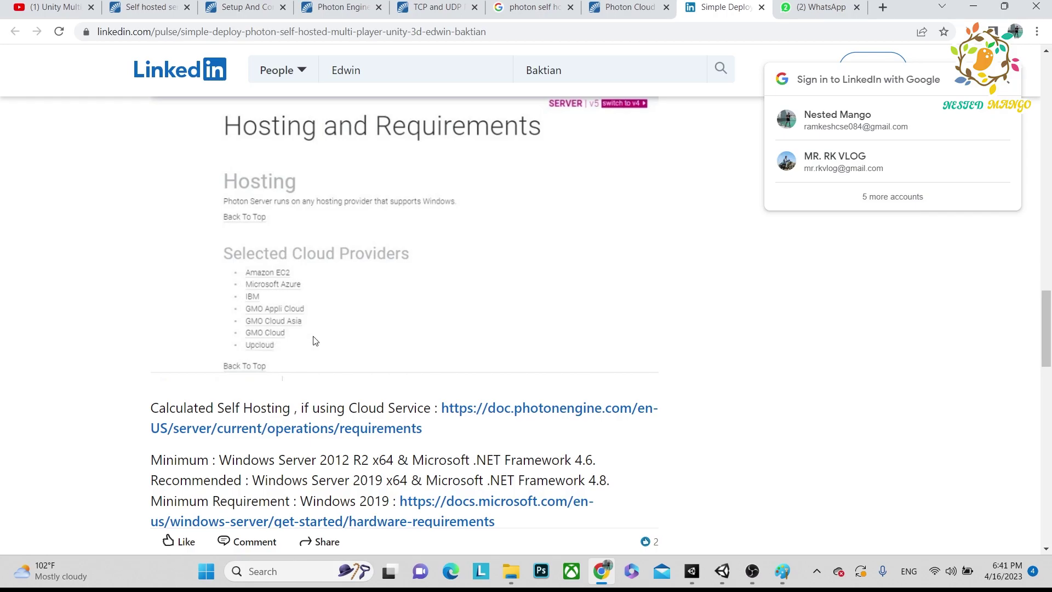
pyautogui.scroll(3, 459, 294)
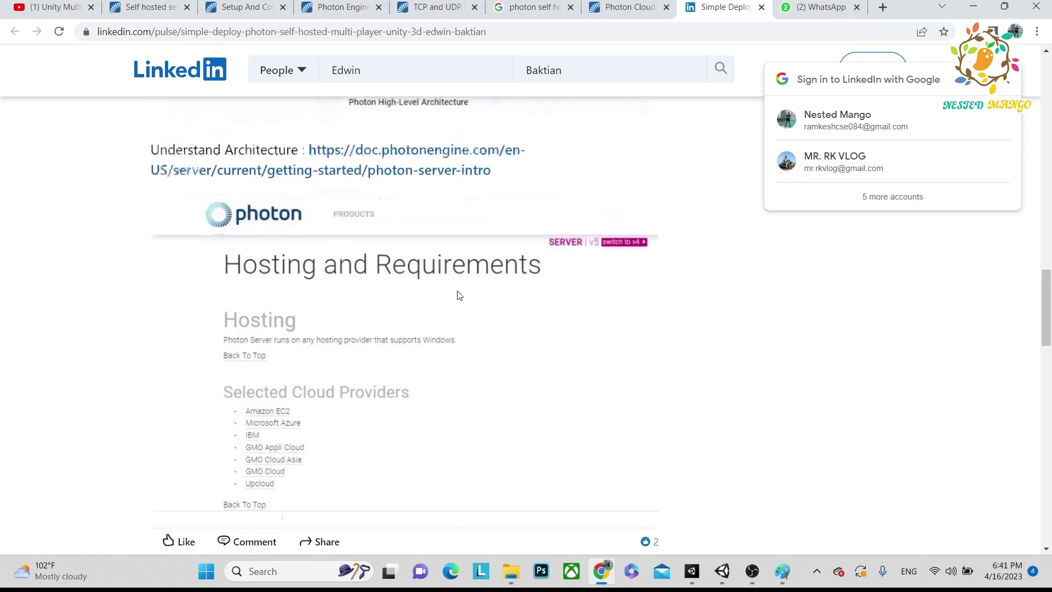
pyautogui.scroll(10, 459, 294)
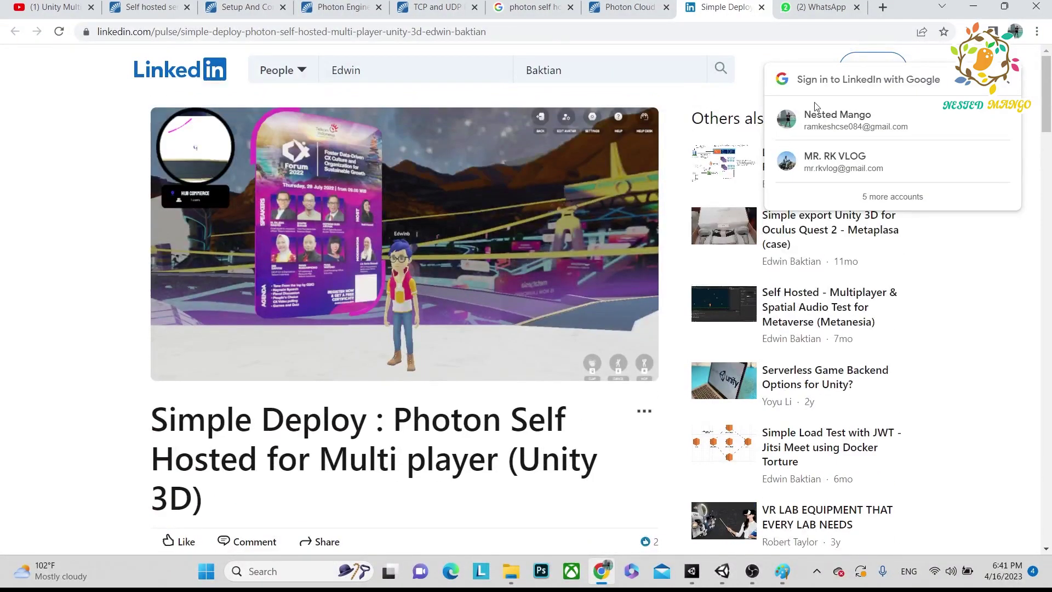
pyautogui.click(154, 8)
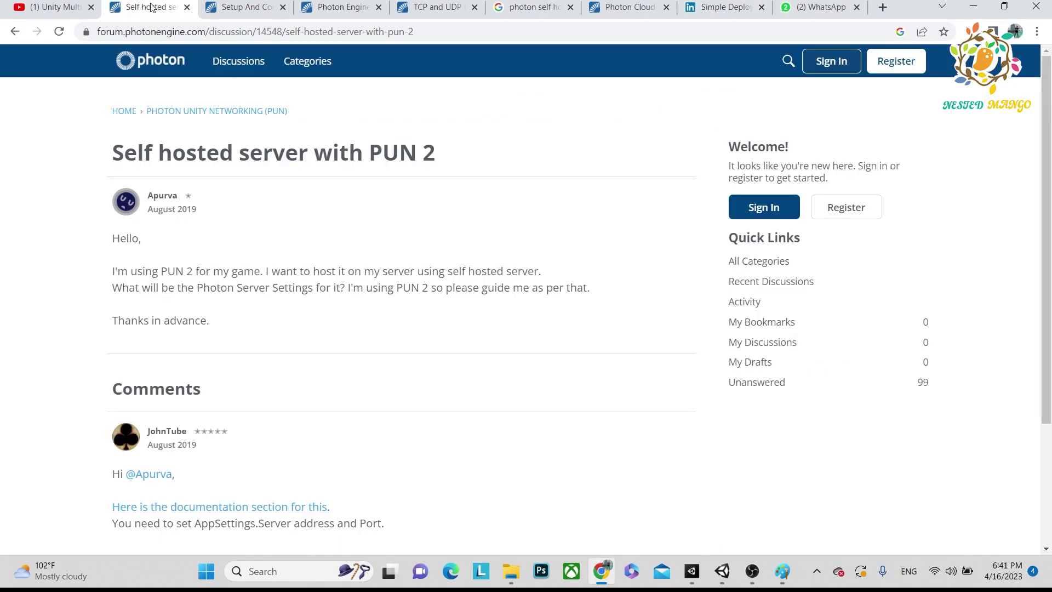
pyautogui.click(690, 575)
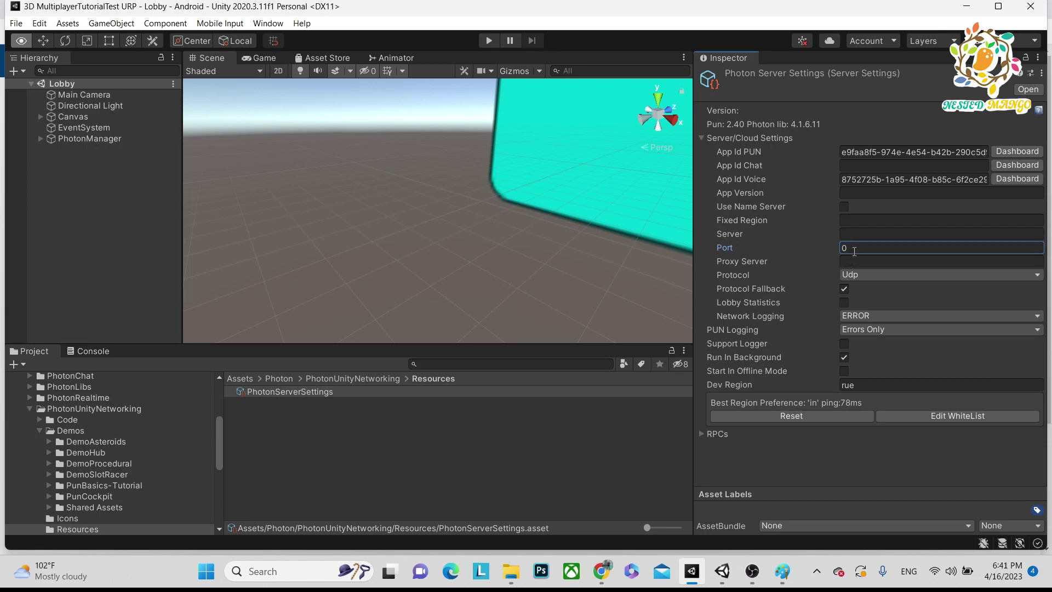
# Select the Server field and the Port value 0, then switch to the older Unity 2018 project.
pyautogui.hotkey('shift', 'Tab')
pyautogui.click(857, 248)
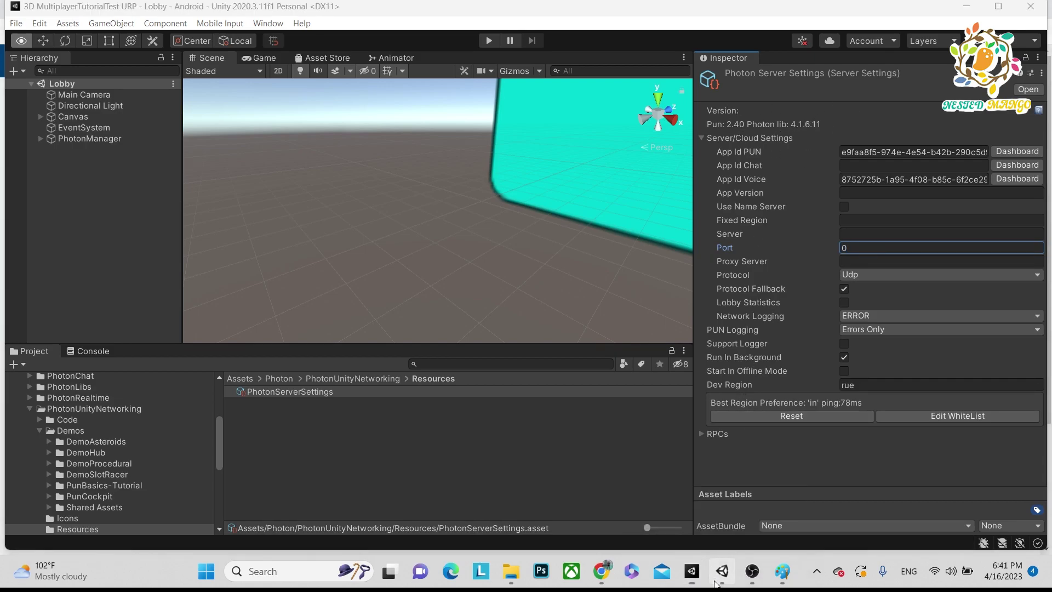
pyautogui.click(722, 571)
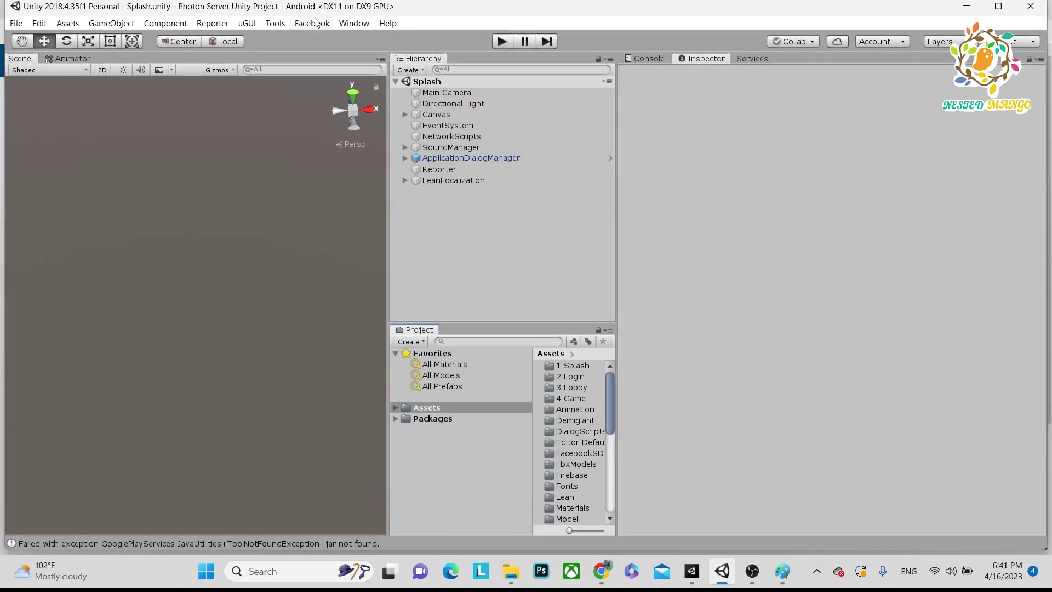
# Highlight the 2018 project's Photon server settings, confirm Self Hosted on port 5055, then return to the 2020 project.
pyautogui.click(354, 23)
pyautogui.moveTo(443, 43)
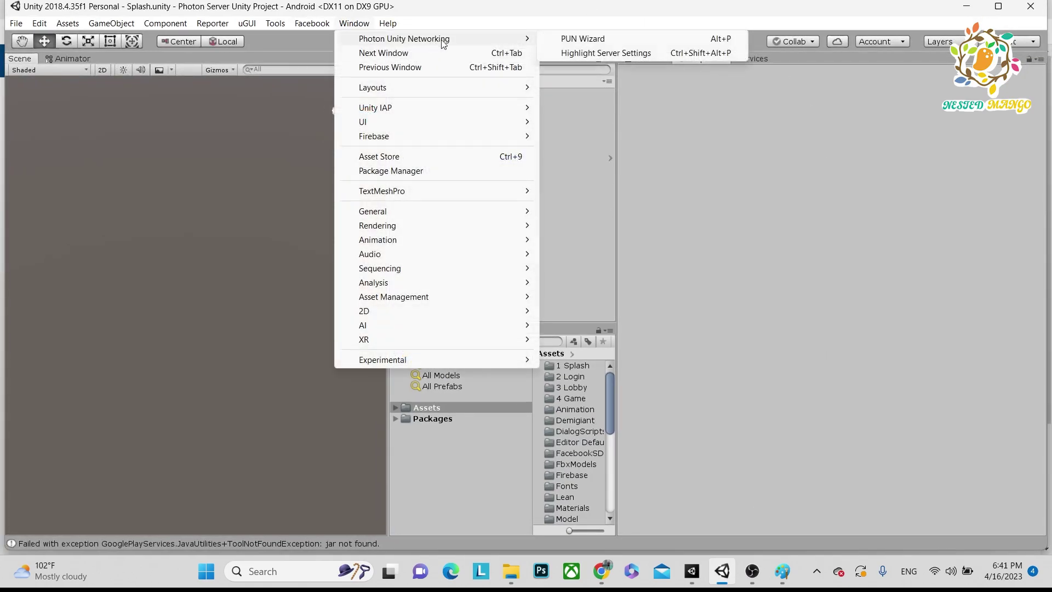
pyautogui.click(589, 53)
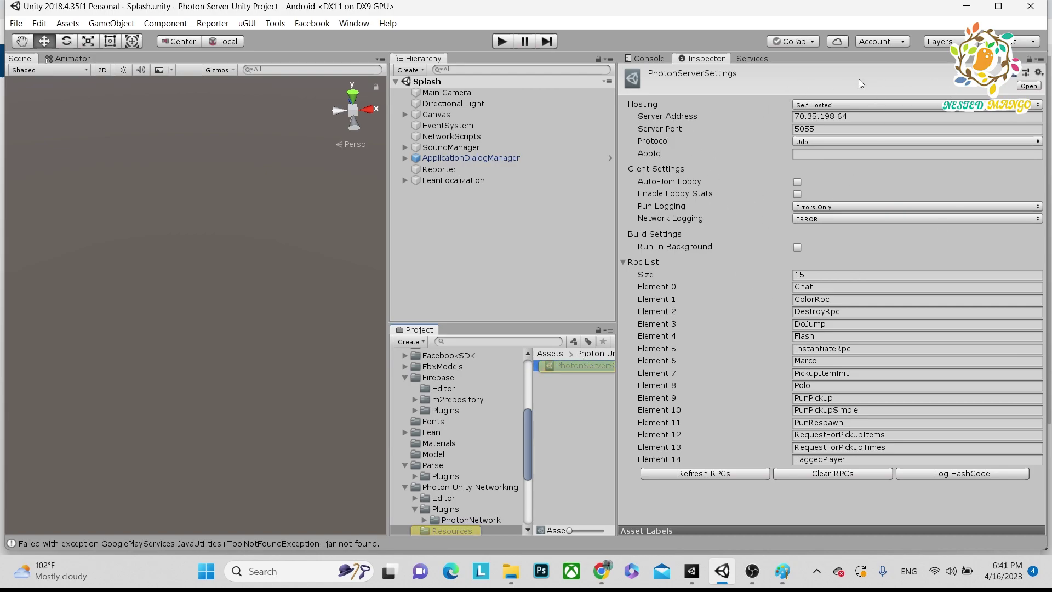
pyautogui.click(809, 110)
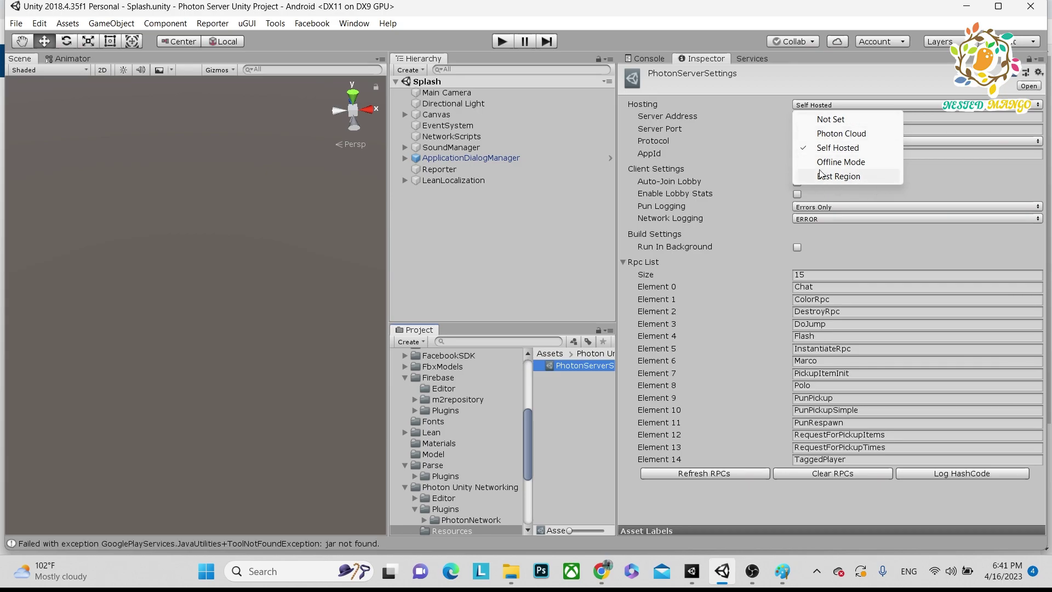
pyautogui.click(716, 139)
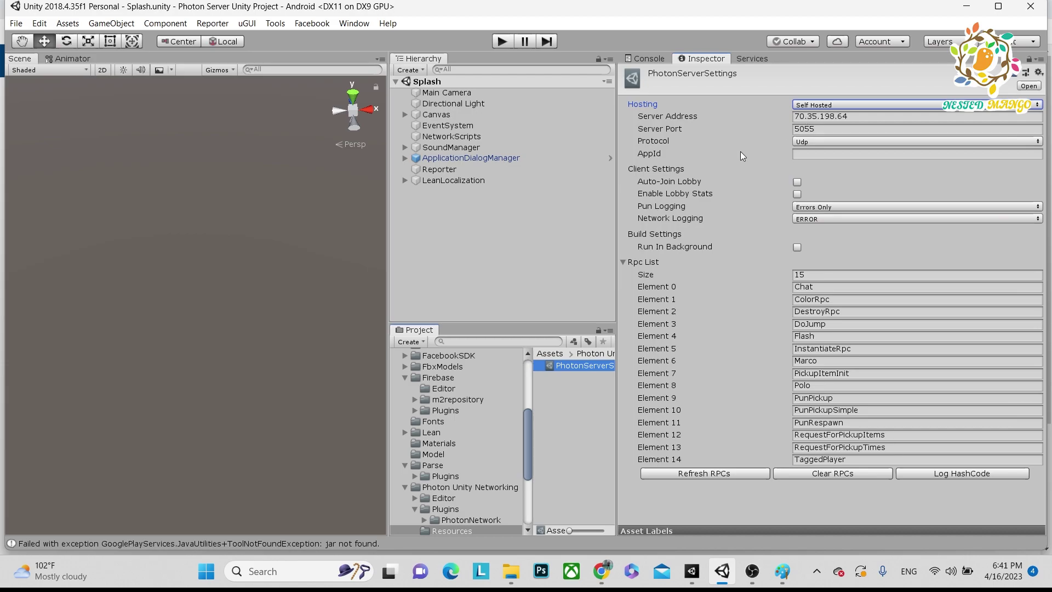
pyautogui.hotkey('alt', 'Tab')
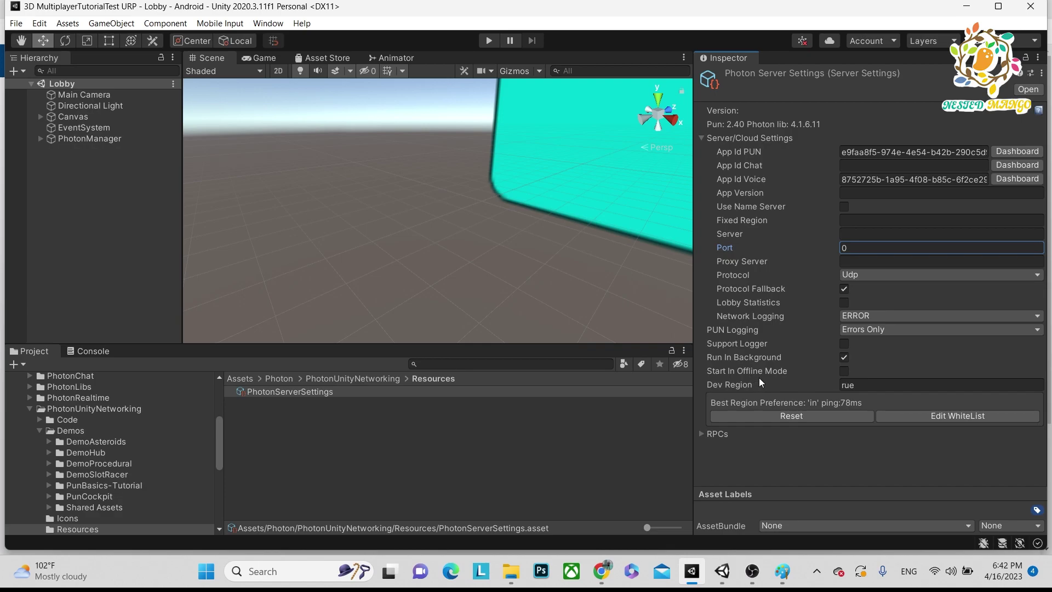
pyautogui.click(844, 371)
pyautogui.click(844, 372)
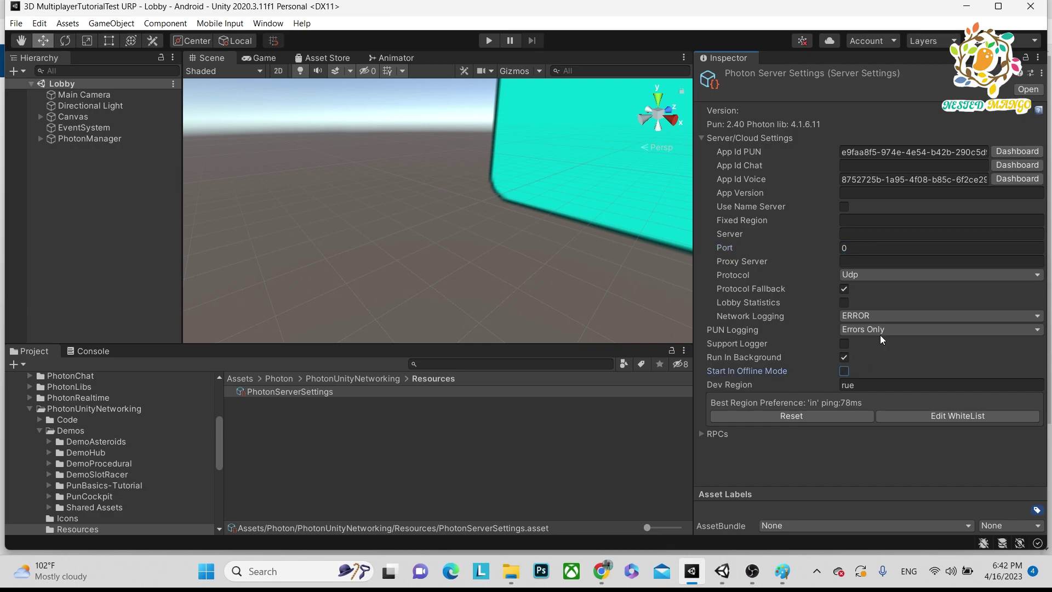
pyautogui.click(851, 247)
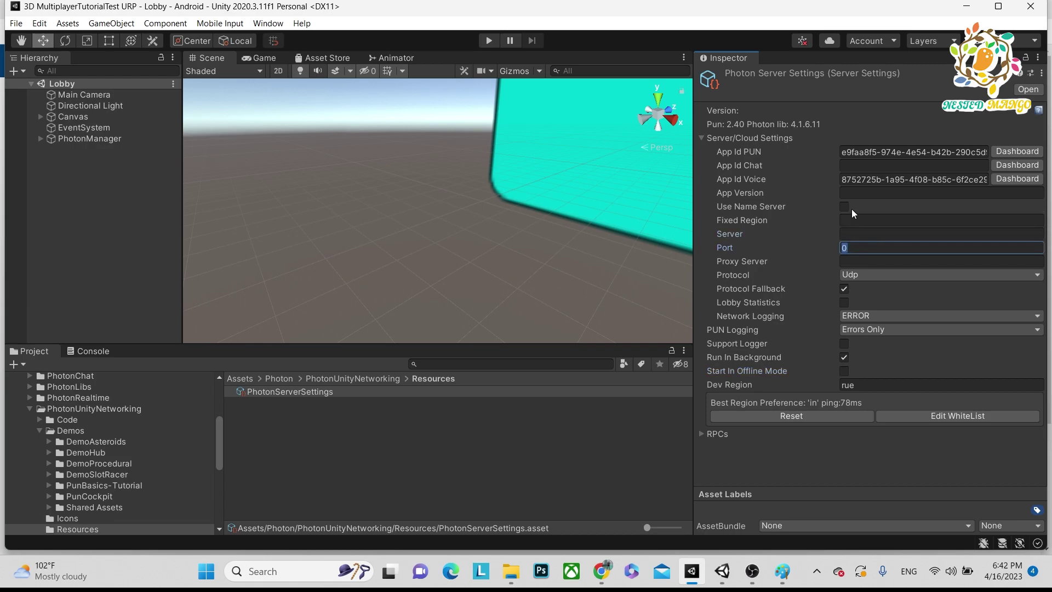